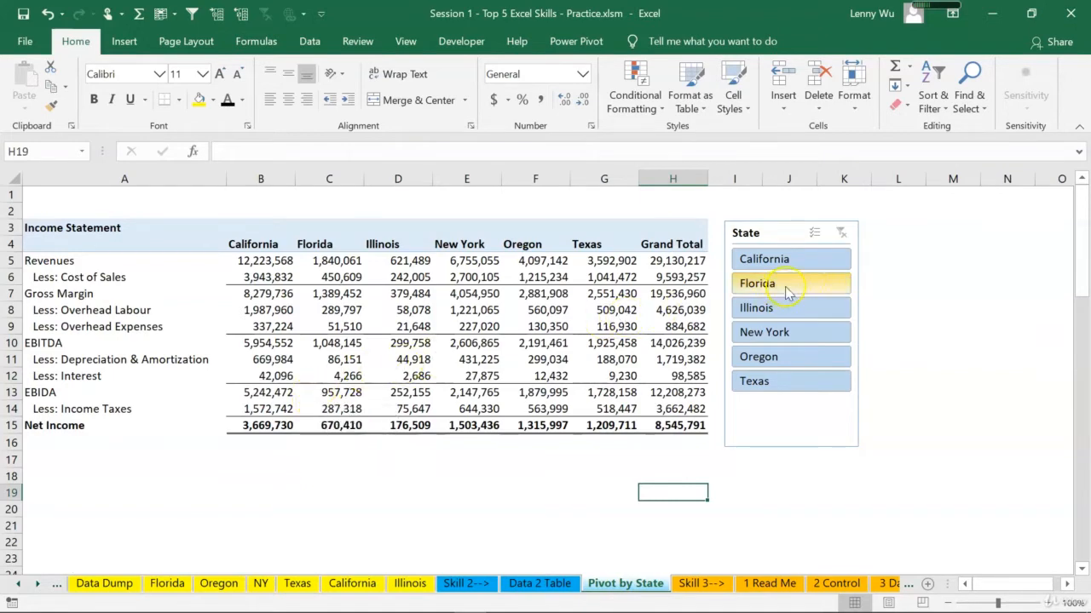
# Step: Filter the income statement pivot to California with the State slicer and clear that filter again
pyautogui.click(805, 260)
pyautogui.click(841, 232)
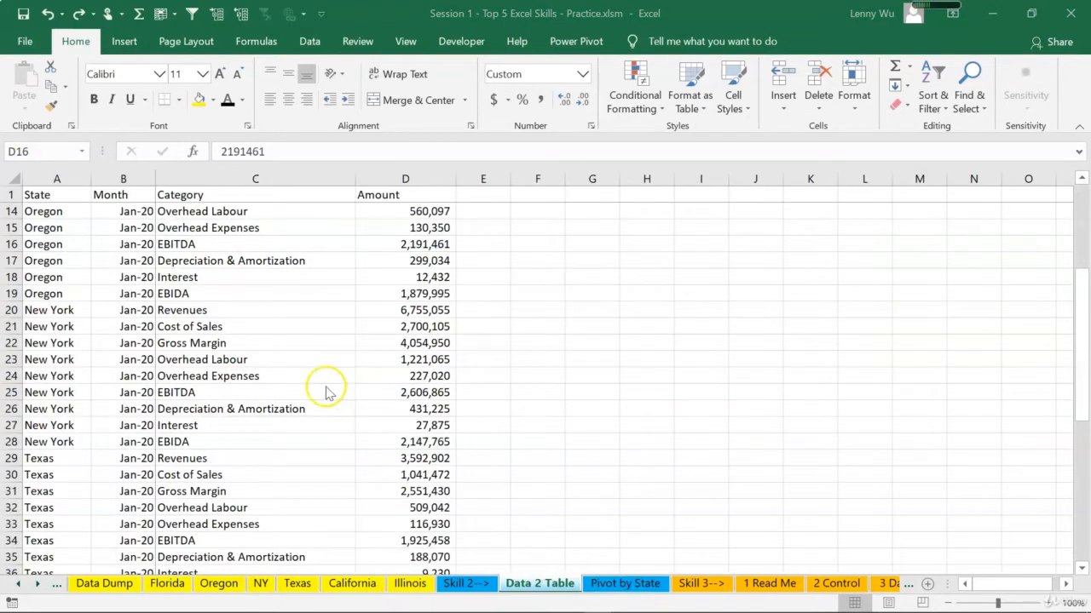
# Step: Convert the data range A1:D55 on the Data 2 Table sheet into a table with headers
pyautogui.click(202, 278)
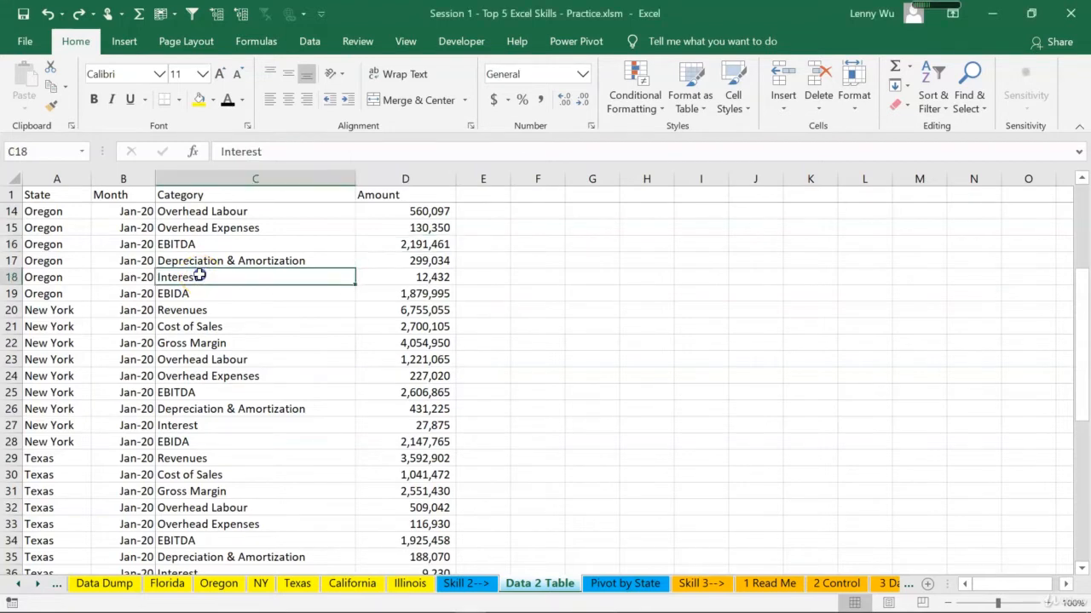
pyautogui.click(124, 41)
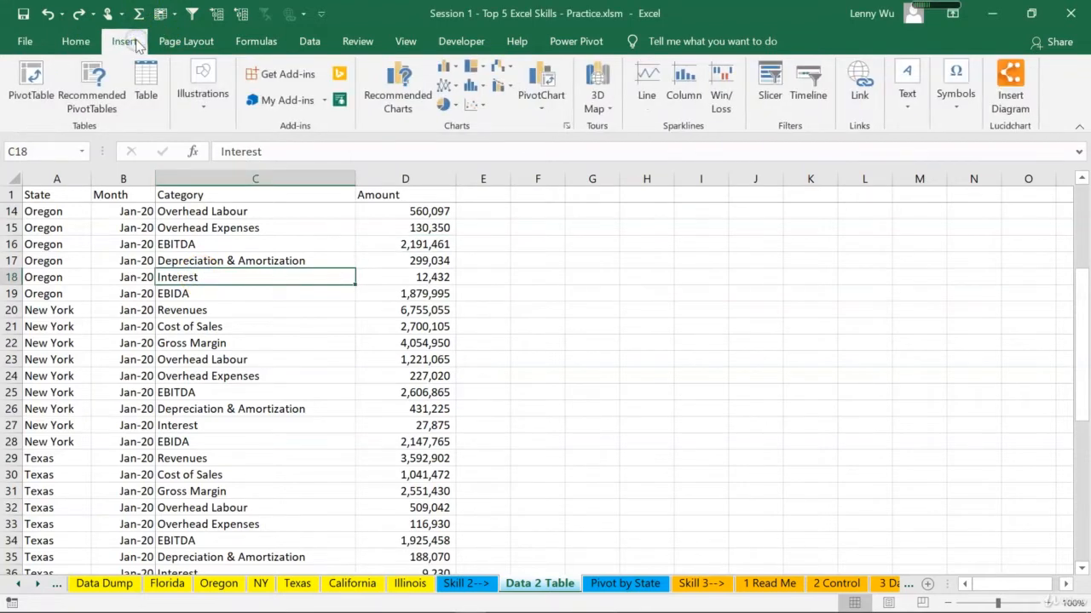
pyautogui.click(146, 77)
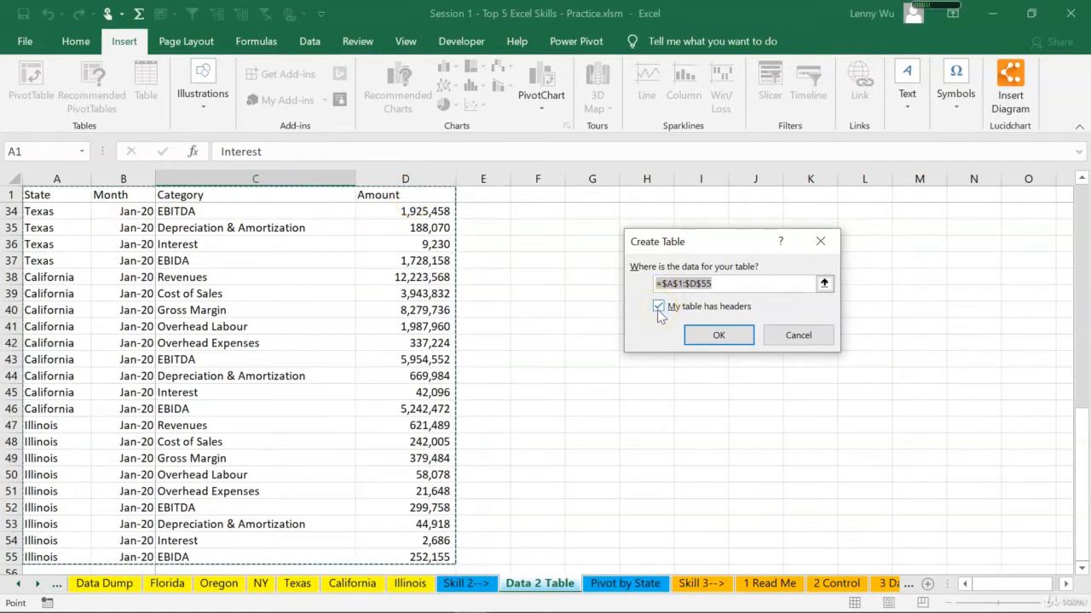
pyautogui.click(718, 336)
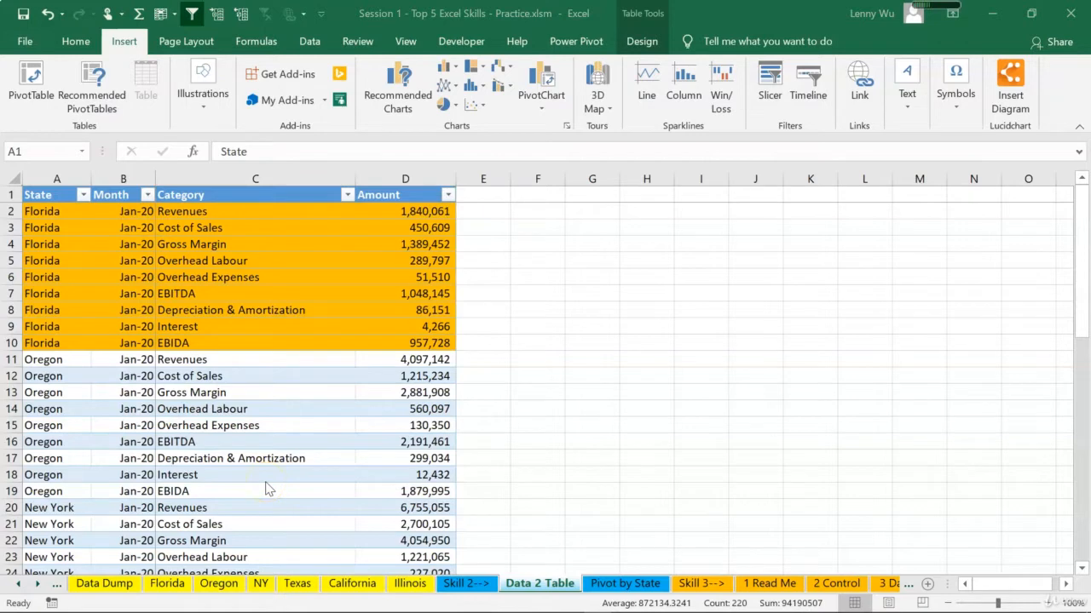
# Step: Rename the new table as Data
pyautogui.click(639, 41)
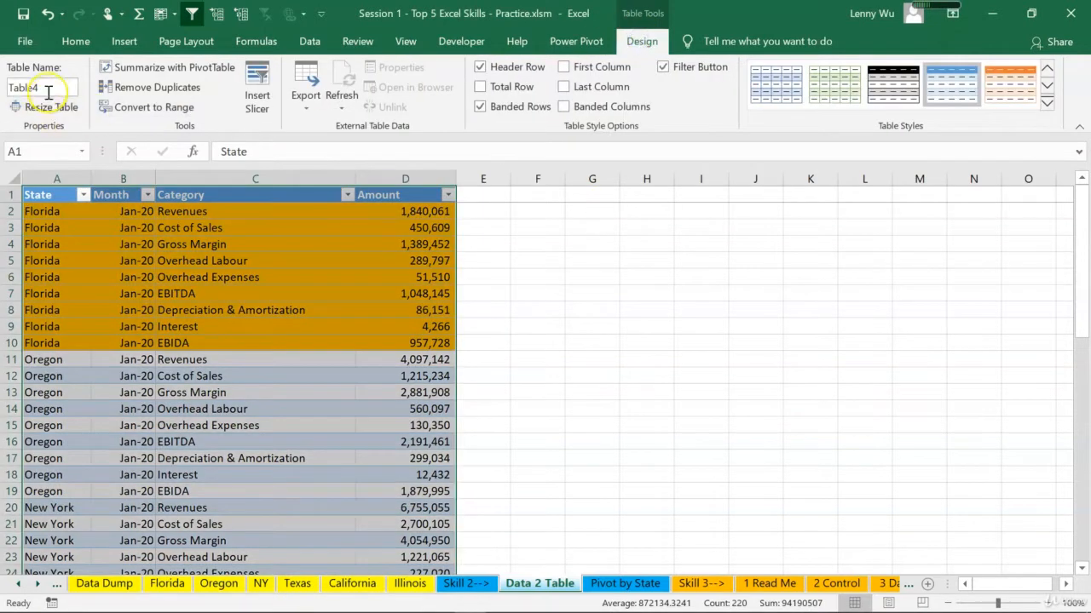
pyautogui.click(50, 88)
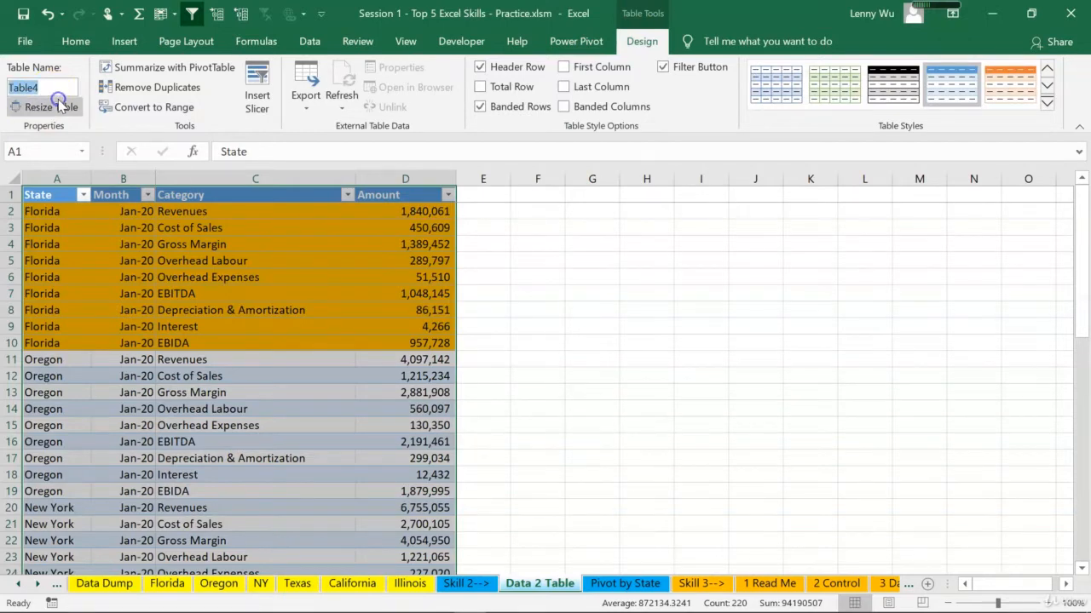
pyautogui.write('Data')
# Step: Create a PivotTable from the Data table on a new worksheet
pyautogui.click(165, 249)
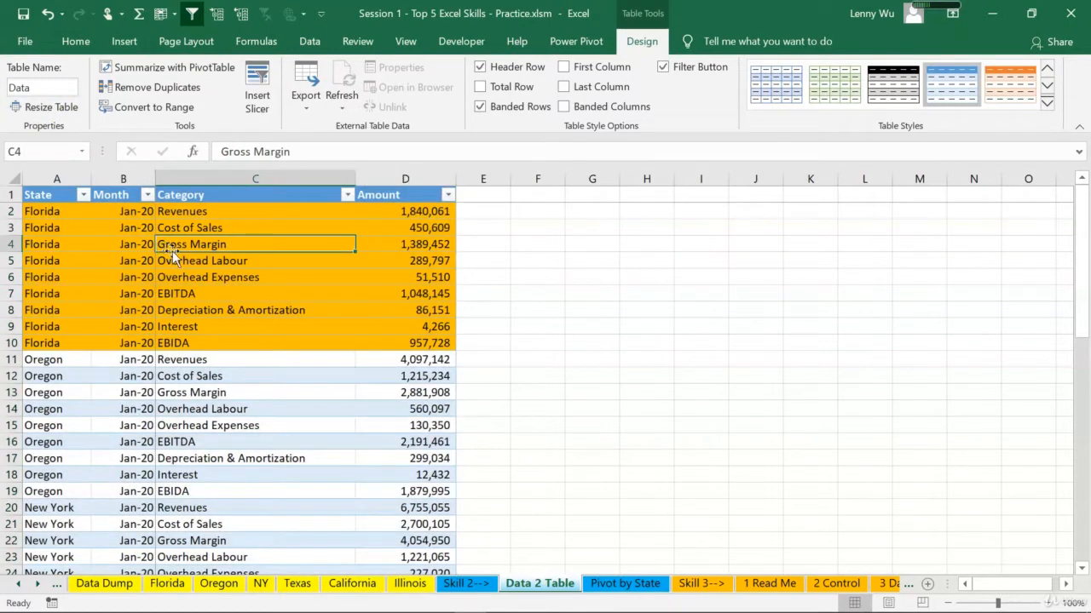
pyautogui.click(126, 43)
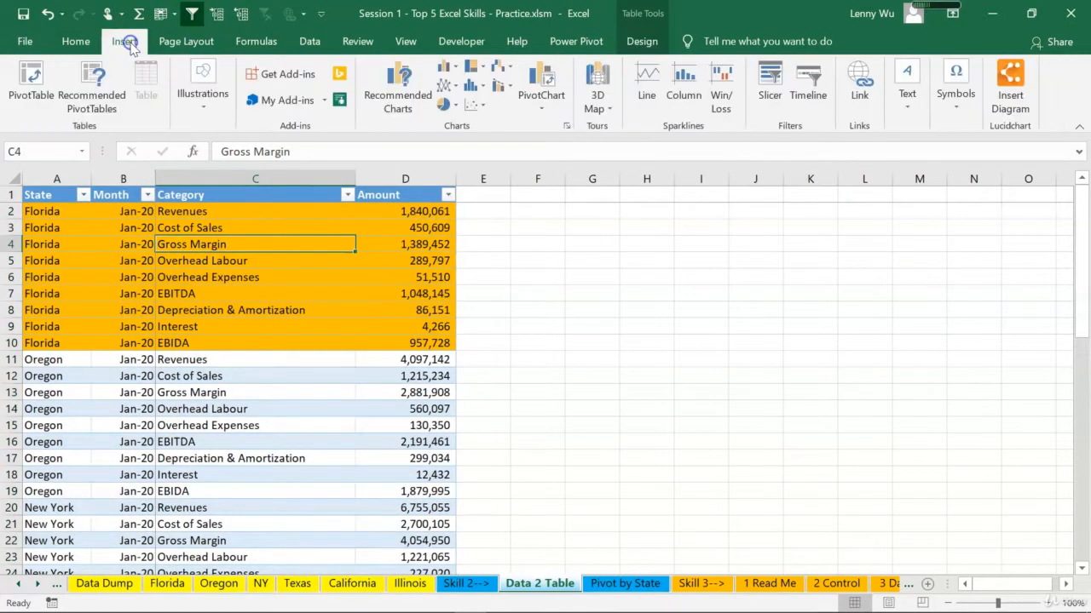
pyautogui.click(35, 77)
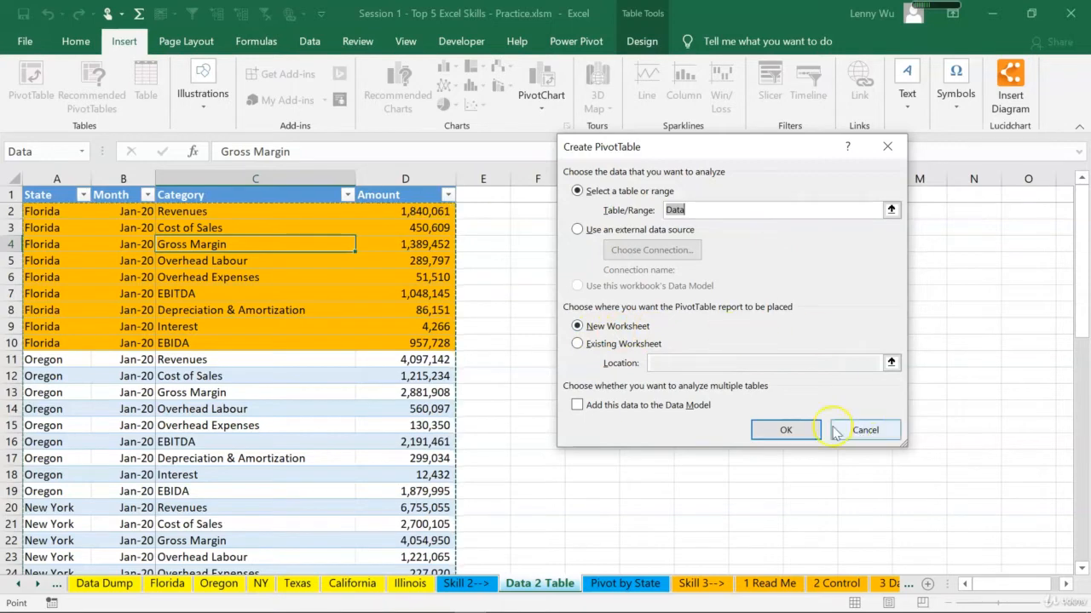
pyautogui.click(788, 433)
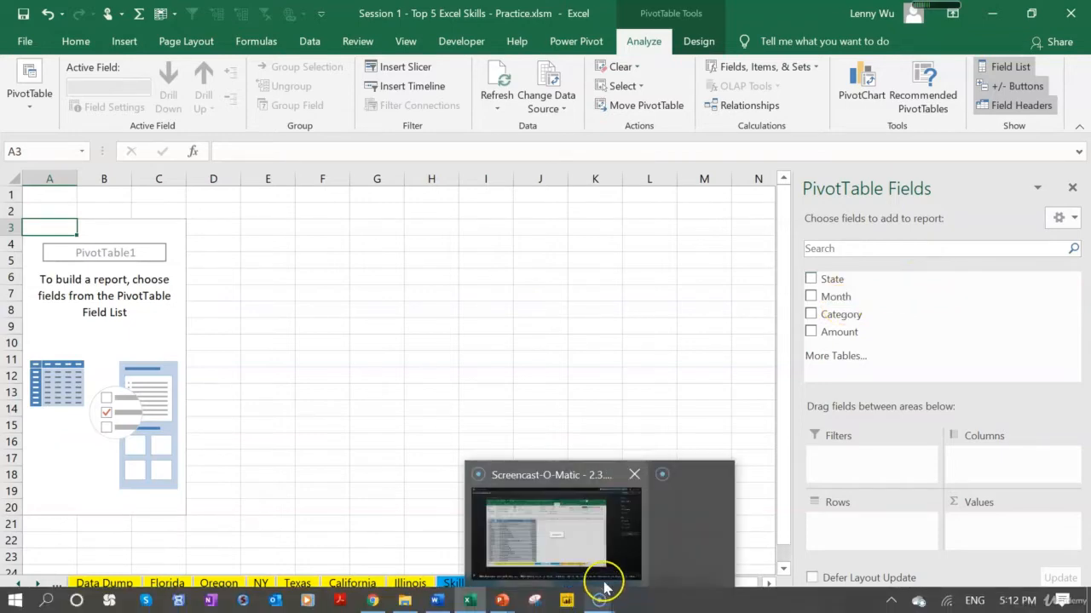
# Step: Build the new PivotTable on Sheet2 with Category as rows and the sum of Amount as values
pyautogui.click(596, 584)
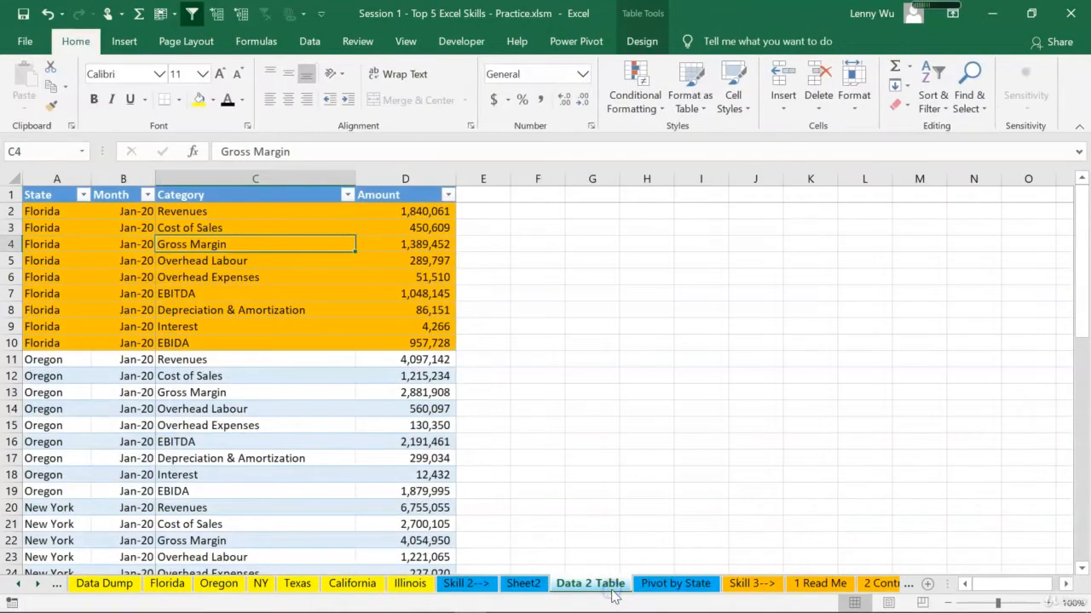
pyautogui.click(523, 583)
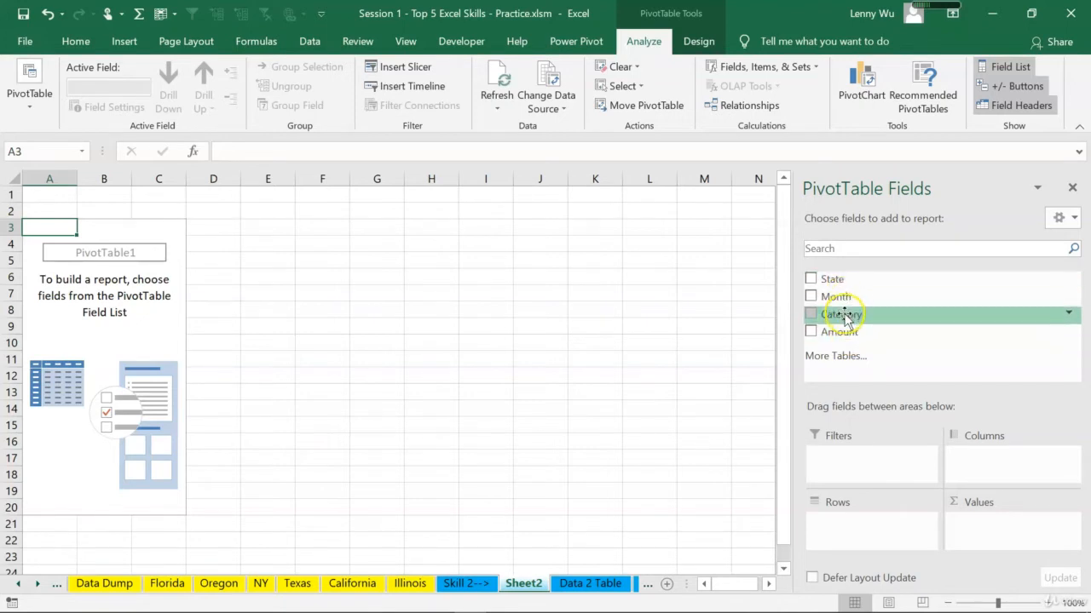
pyautogui.moveTo(843, 316); pyautogui.dragTo(889, 532)
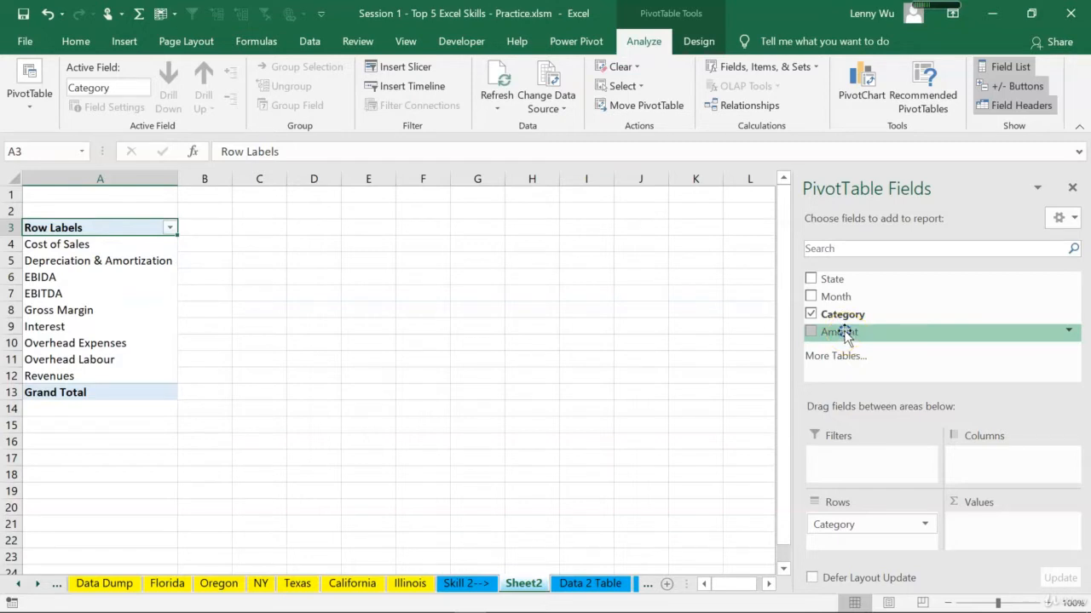
pyautogui.moveTo(846, 335); pyautogui.dragTo(1004, 522)
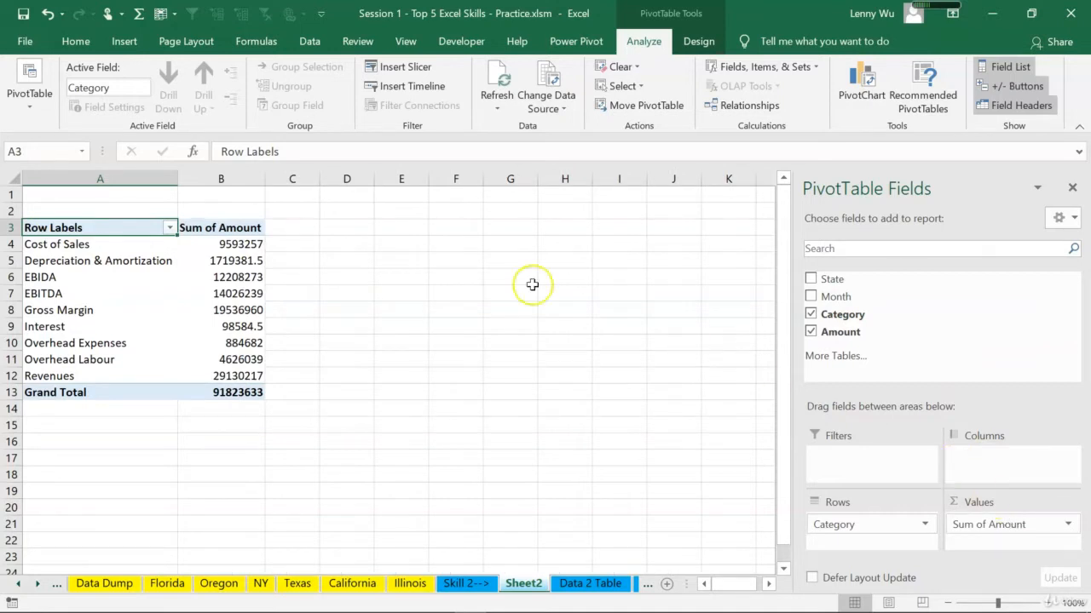
# Step: Compare the new pivot's category rows with the finished income statement layout on the Pivot by State sheet
pyautogui.click(153, 321)
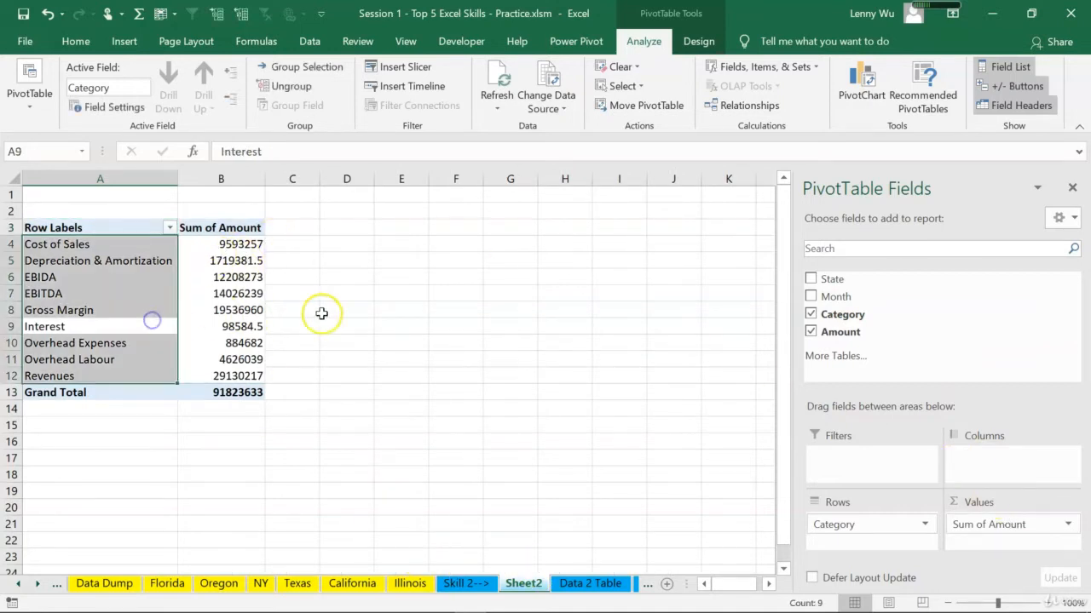
pyautogui.click(649, 585)
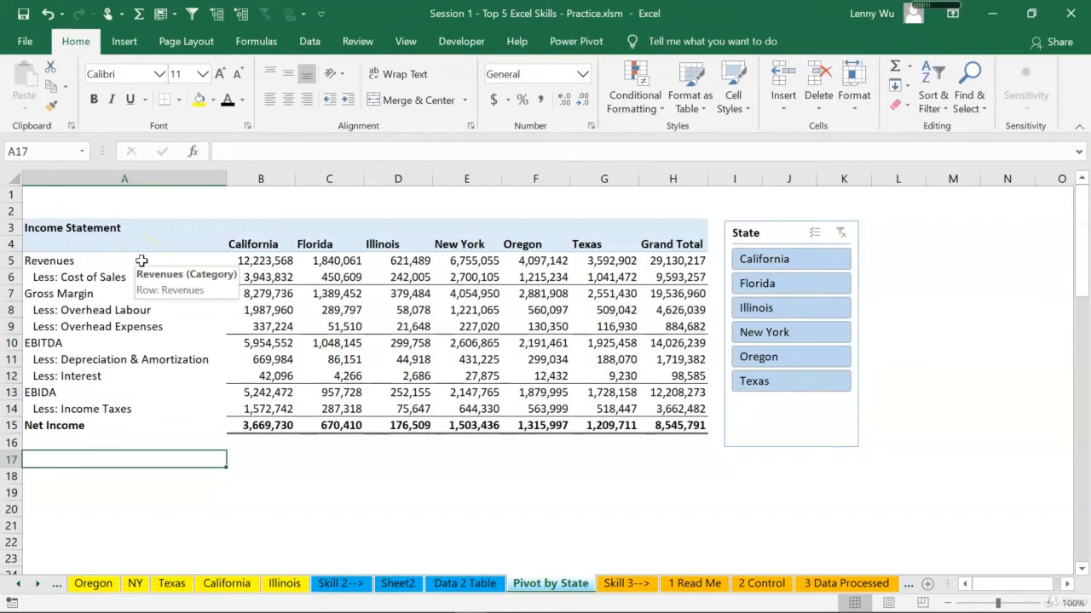
pyautogui.click(125, 228)
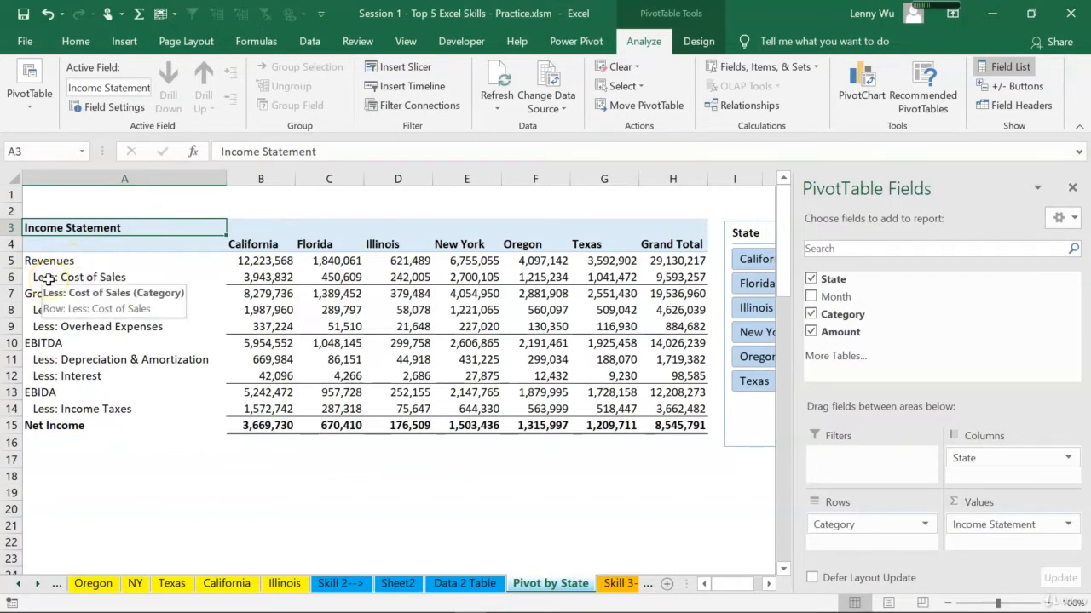
pyautogui.moveTo(47, 278); pyautogui.dragTo(293, 550)
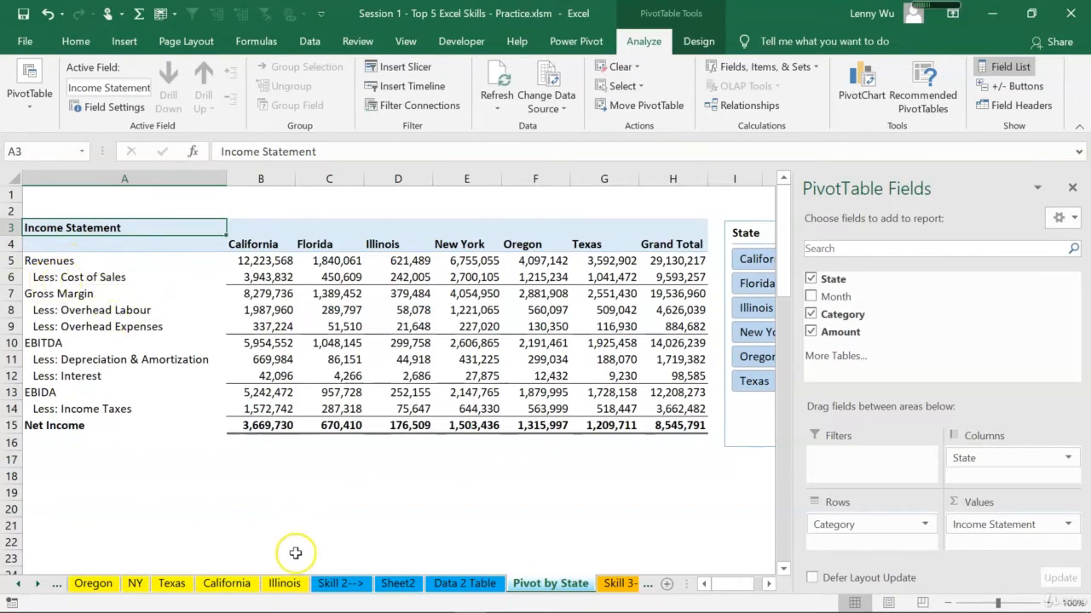
pyautogui.click(400, 585)
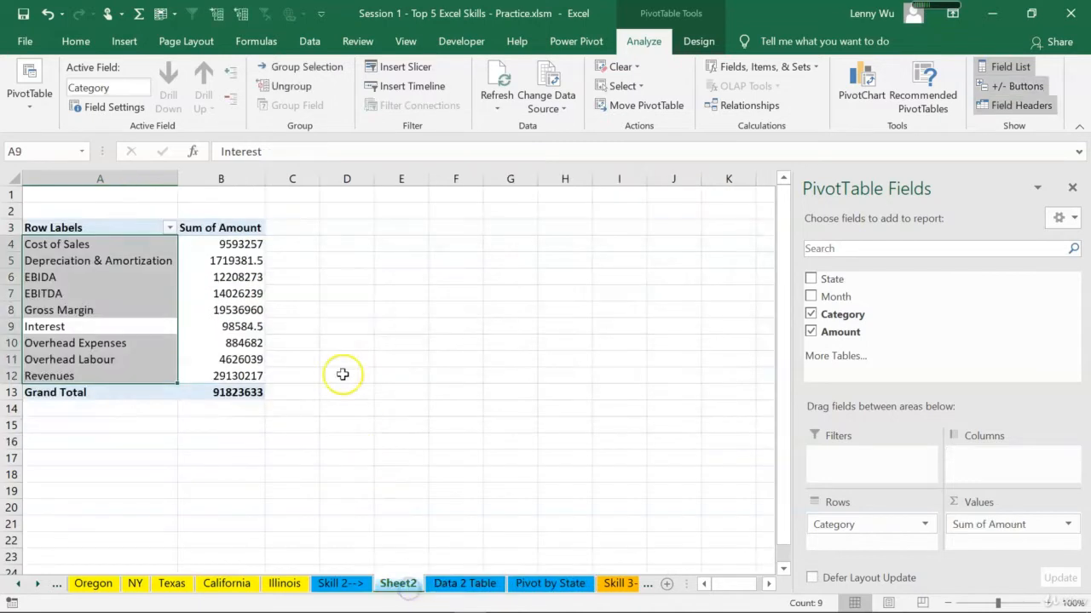
# Step: Replace the Row Labels header in cell A3 of the Sheet2 pivot with Income Statement
pyautogui.click(139, 227)
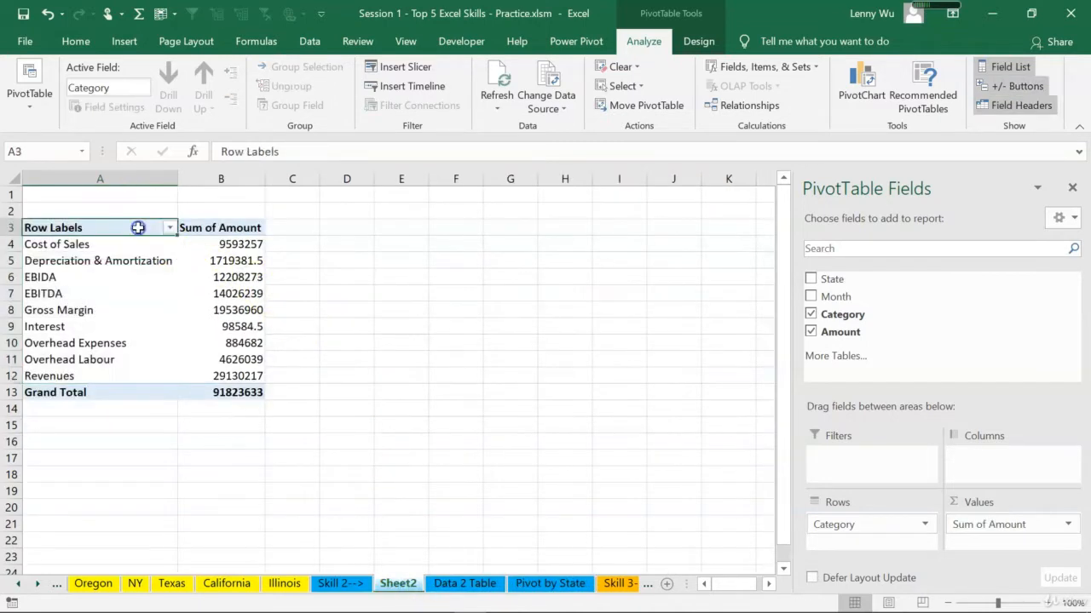
pyautogui.moveTo(296, 149); pyautogui.dragTo(97, 145)
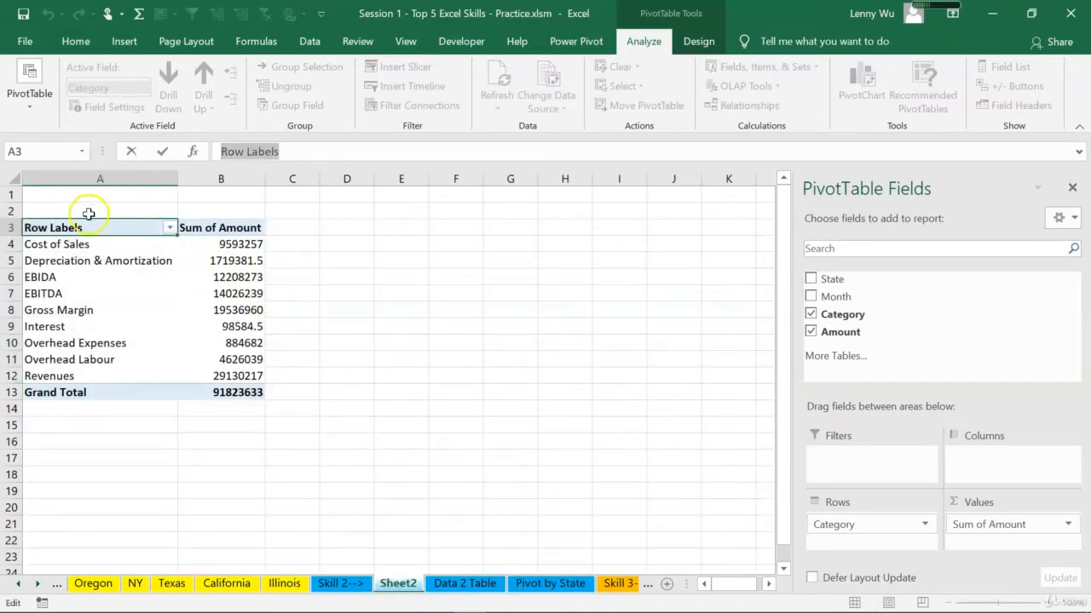
pyautogui.write('Inc')
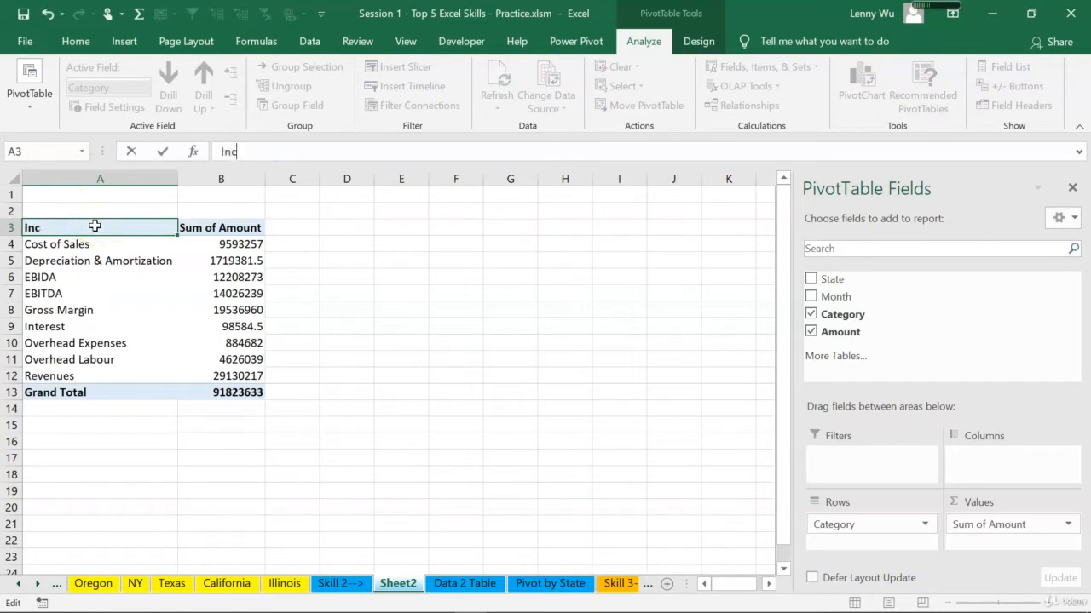
pyautogui.write('ome Statement')
pyautogui.press('Return')
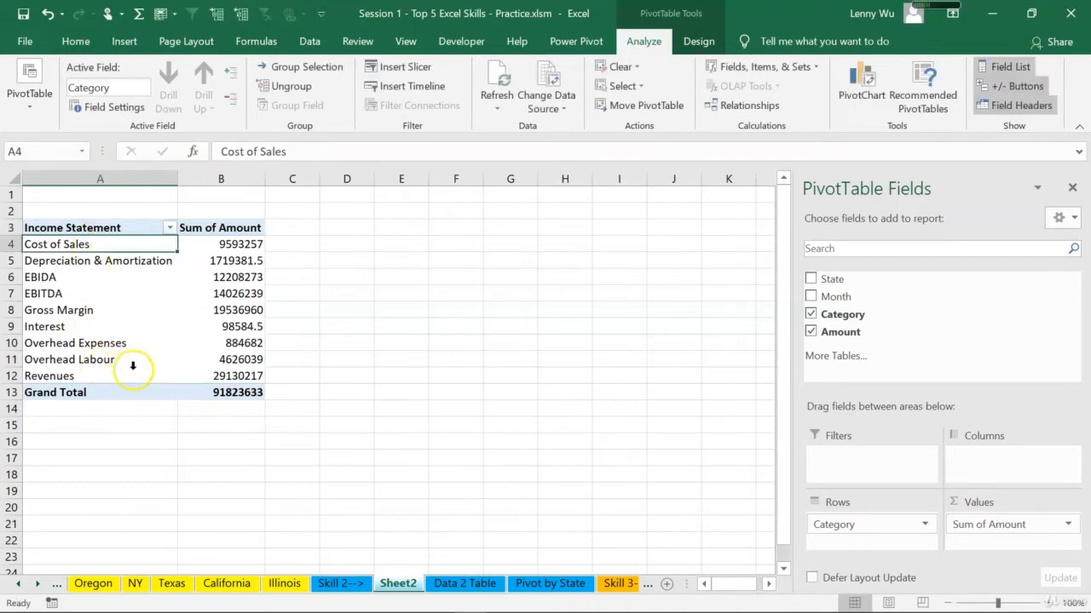
# Step: Move the Revenues row to the top of the pivot, above Cost of Sales
pyautogui.click(103, 379)
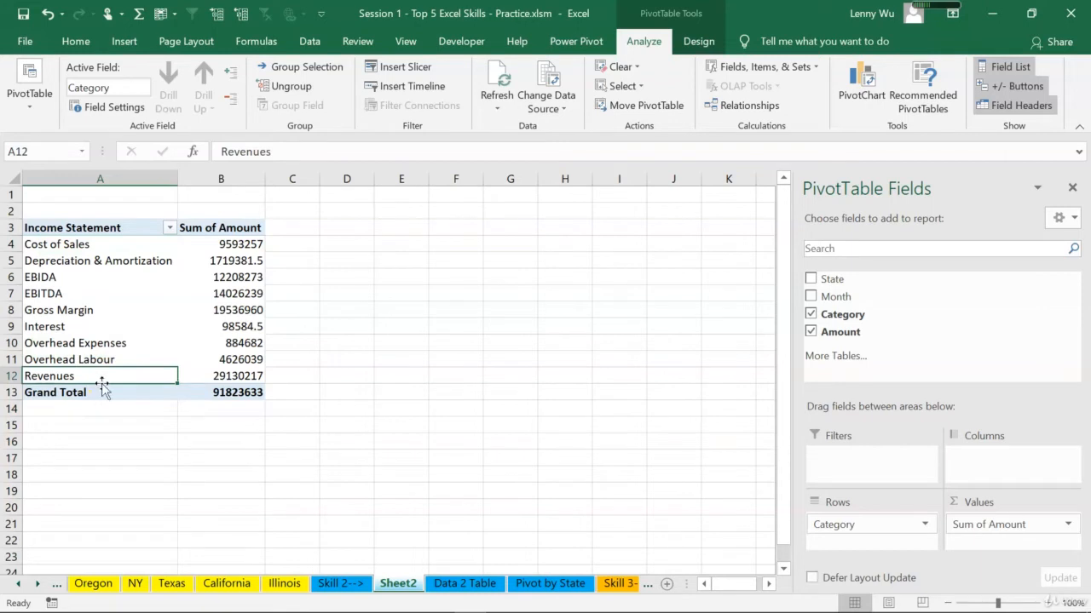
pyautogui.moveTo(102, 386); pyautogui.dragTo(110, 245)
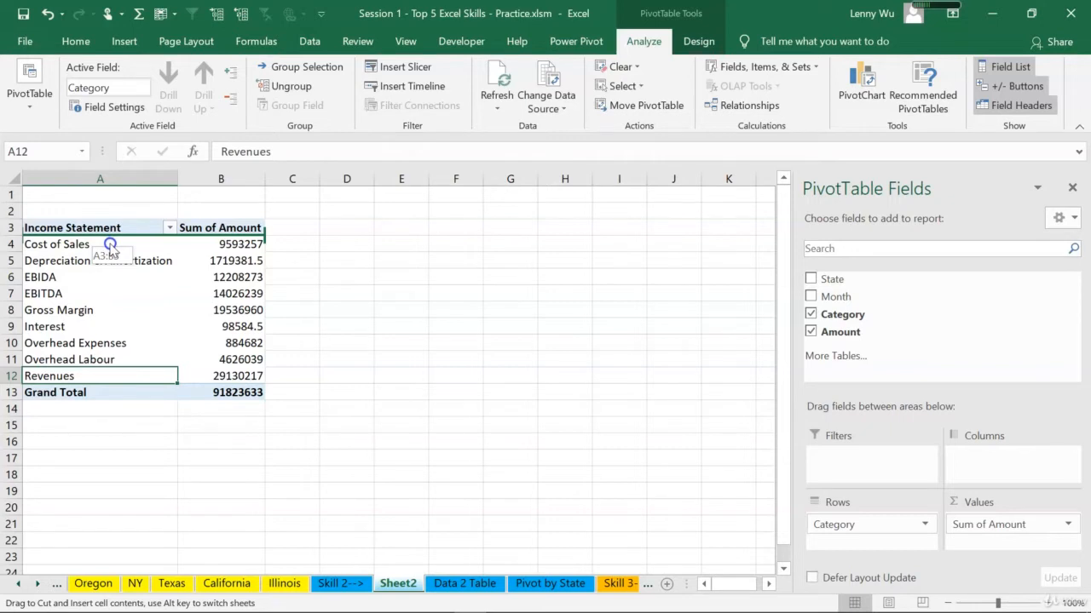
pyautogui.moveTo(110, 245); pyautogui.dragTo(110, 244)
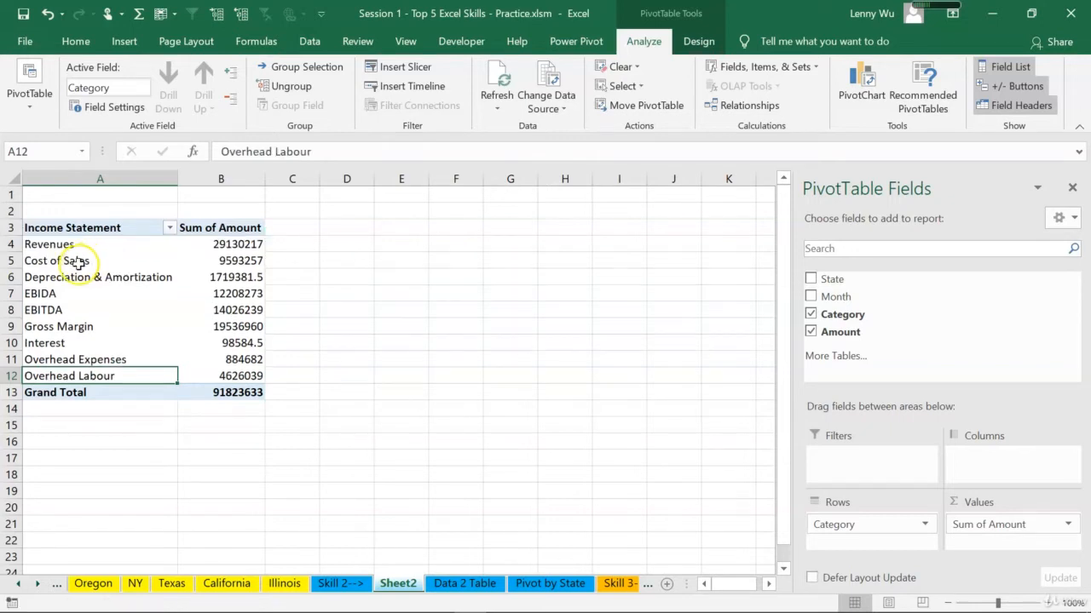
# Step: Check the row order on the Pivot by State sheet and move Gross Margin directly below Cost of Sales in the Sheet2 pivot
pyautogui.click(77, 264)
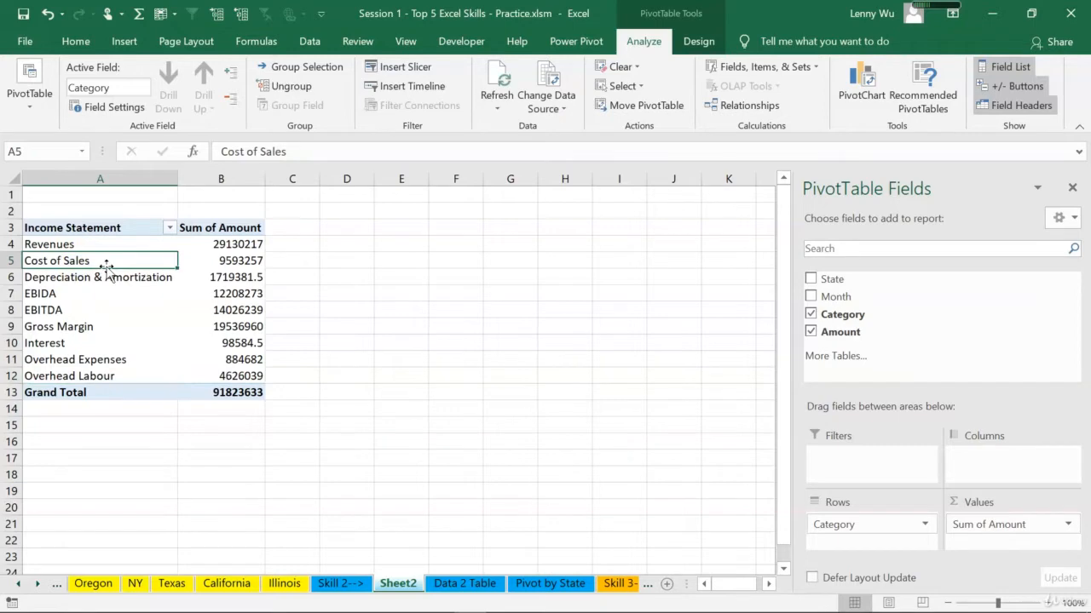
pyautogui.click(628, 587)
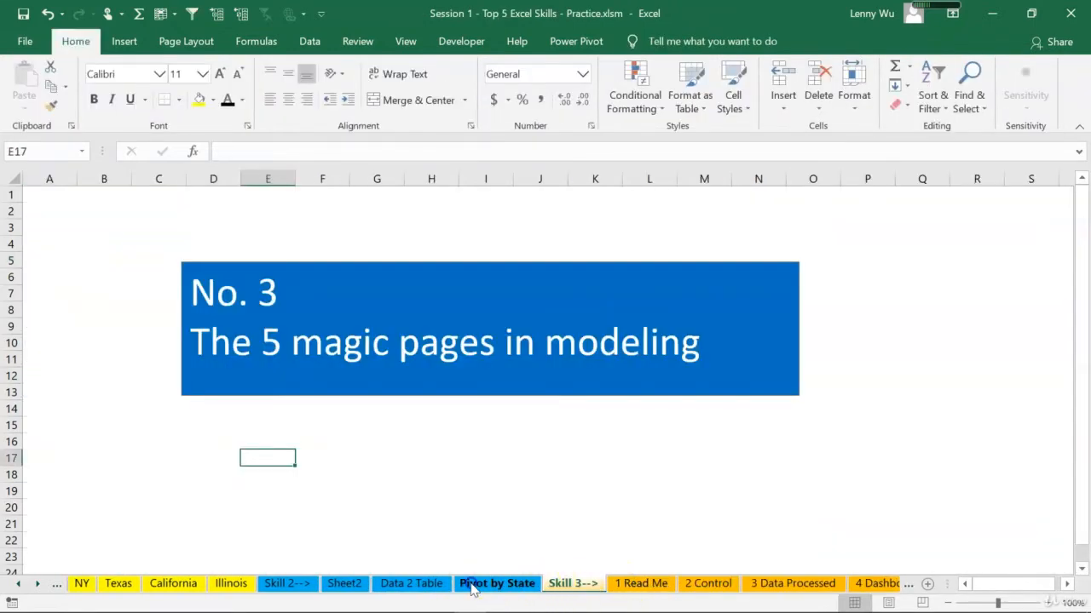
pyautogui.click(473, 586)
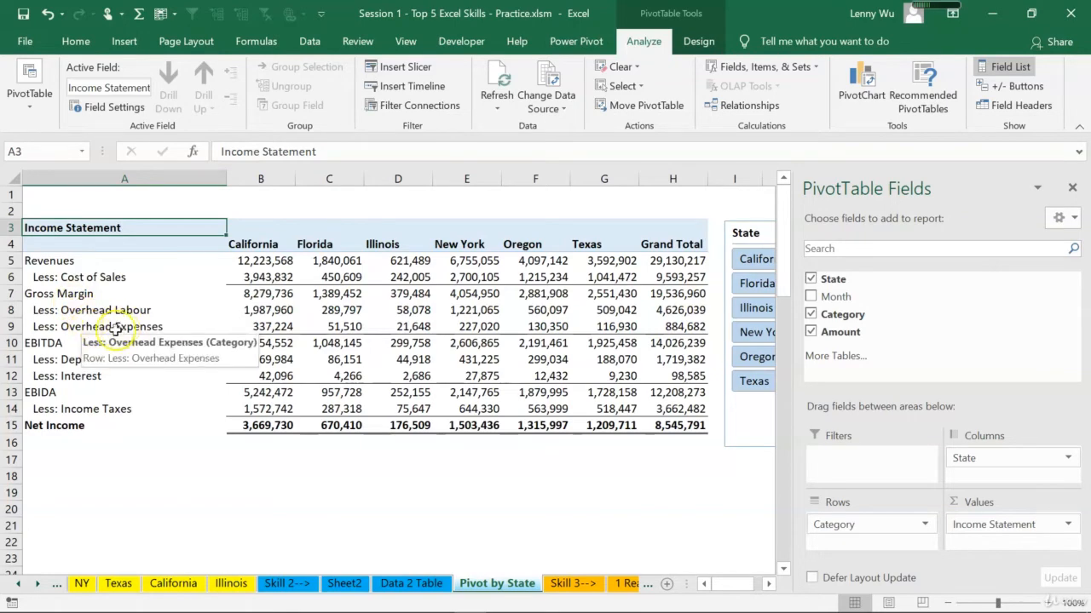
pyautogui.click(347, 588)
pyautogui.click(81, 330)
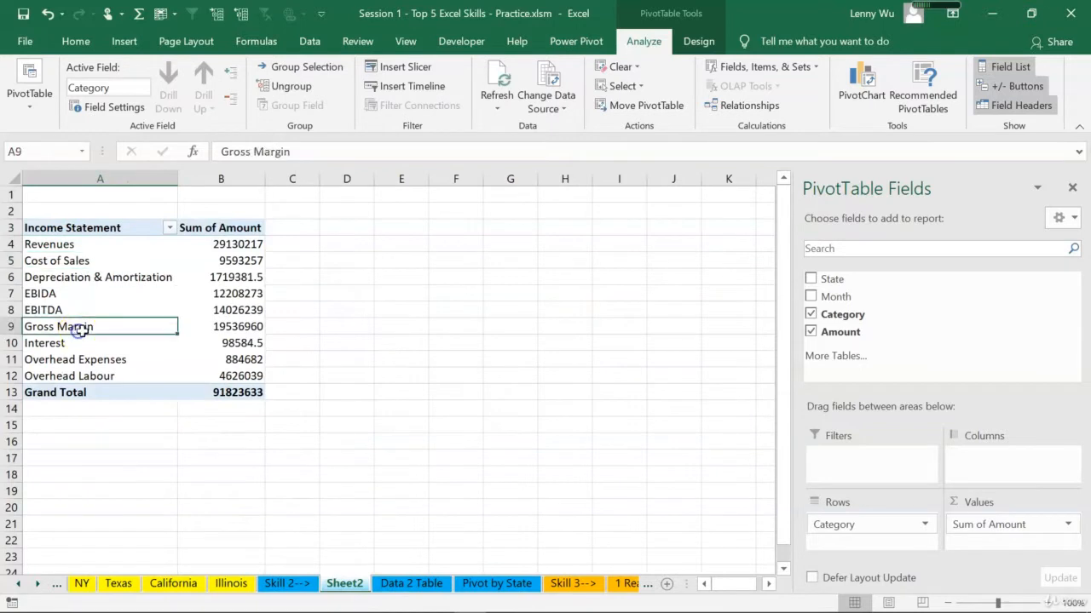
pyautogui.moveTo(87, 333); pyautogui.dragTo(94, 271)
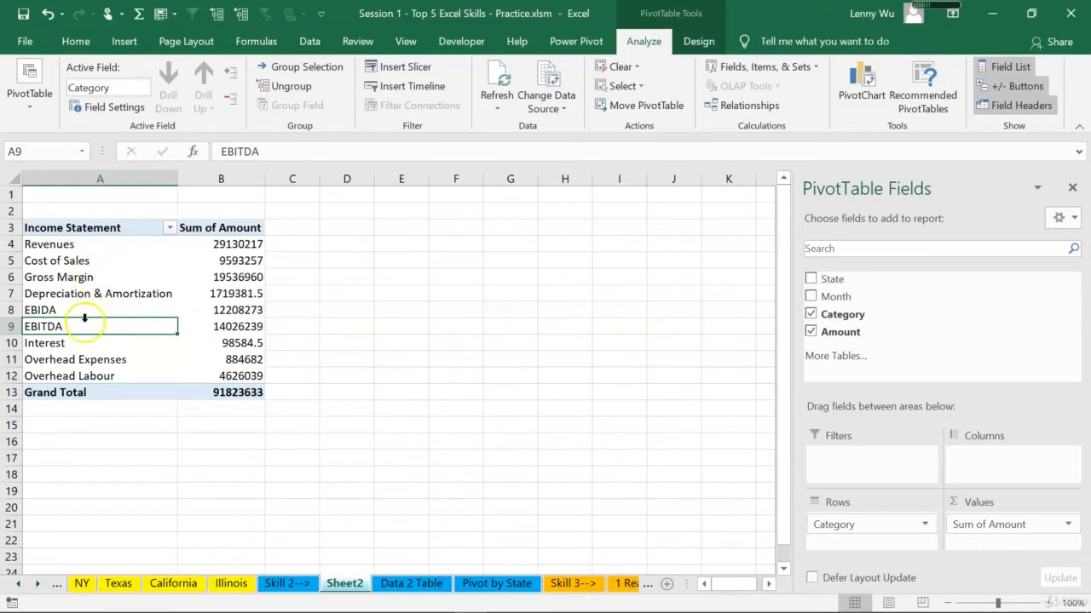
# Step: Move Overhead Labour and Overhead Expenses, in that order, directly below Gross Margin in the pivot
pyautogui.click(76, 375)
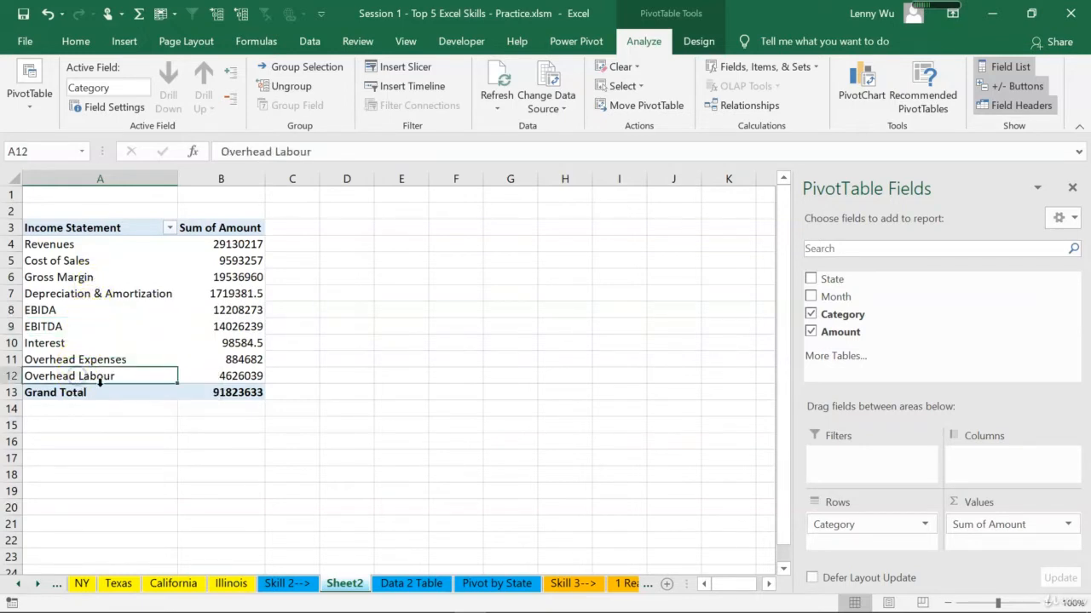
pyautogui.moveTo(101, 380); pyautogui.dragTo(102, 282)
pyautogui.click(123, 376)
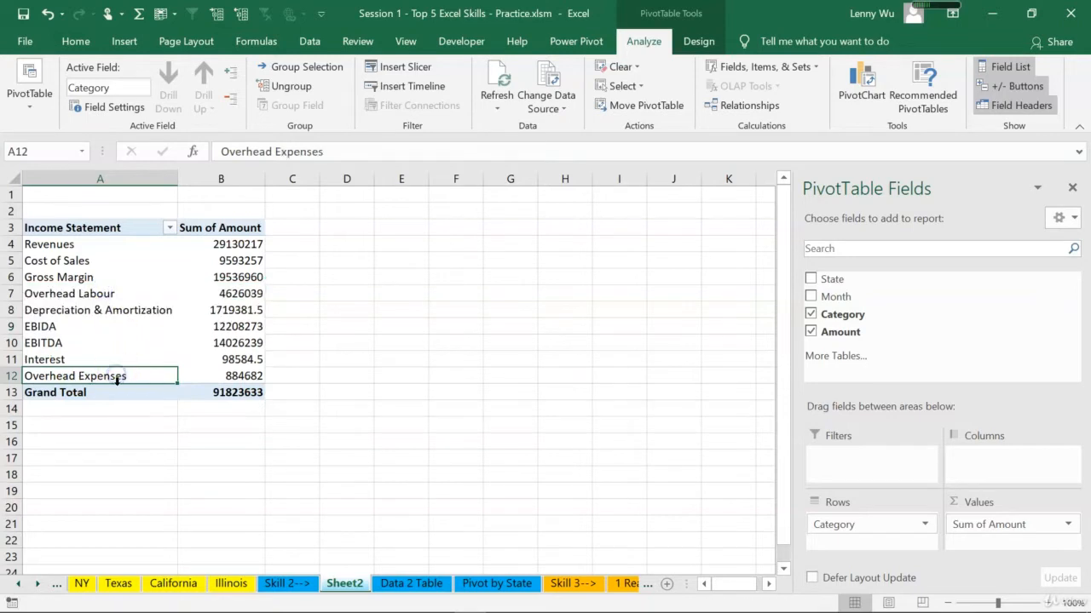
pyautogui.moveTo(118, 383); pyautogui.dragTo(117, 304)
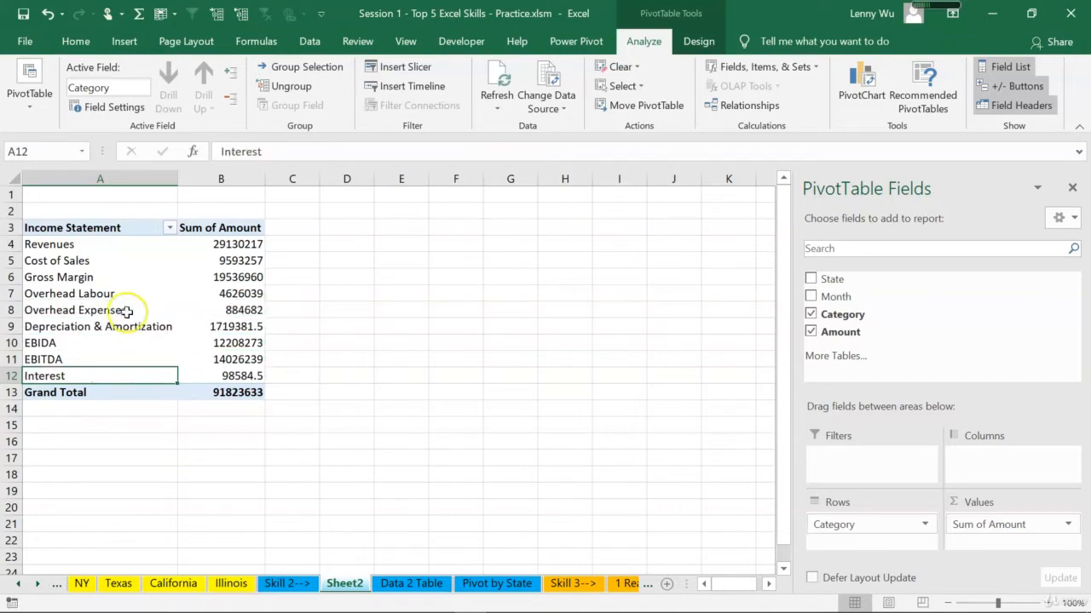
# Step: Move EBITDA directly below Overhead Expenses and Interest directly above EBIDA in the Sheet2 pivot, following the row order on Pivot by State
pyautogui.click(81, 359)
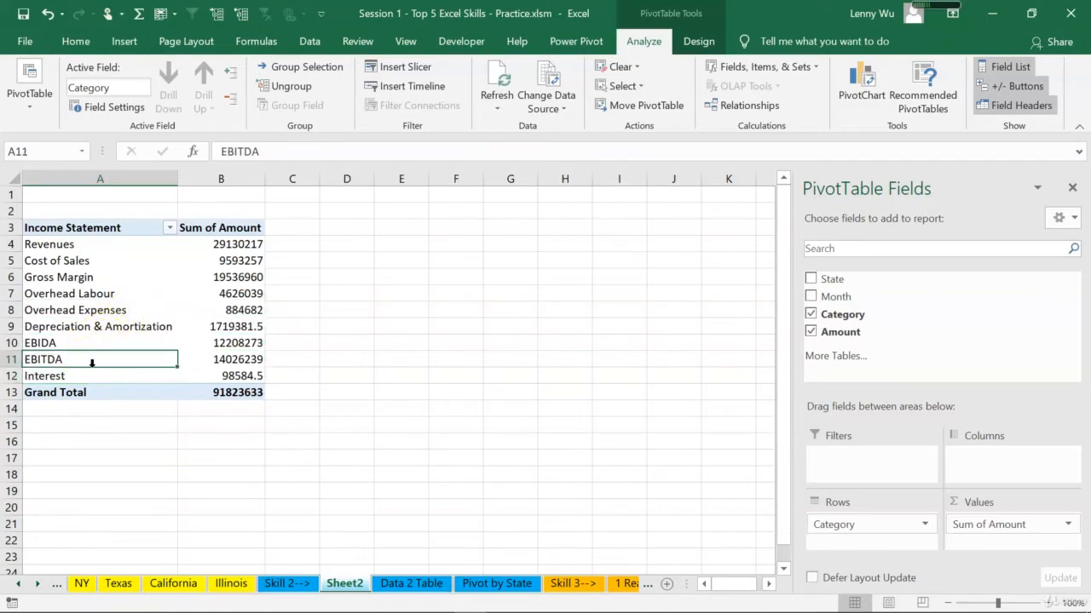
pyautogui.moveTo(92, 364); pyautogui.dragTo(98, 325)
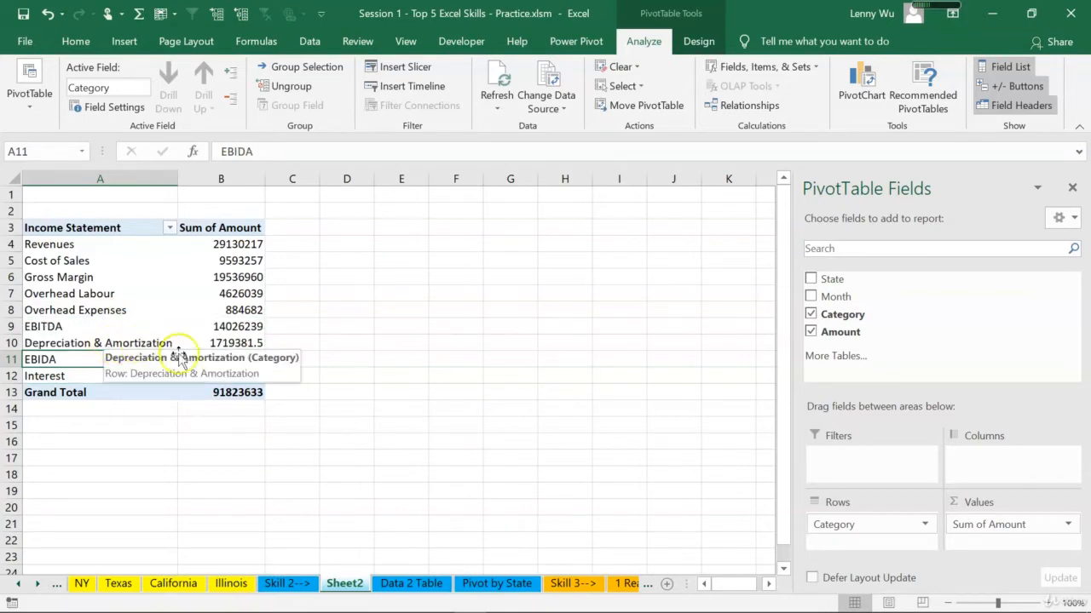
pyautogui.click(497, 590)
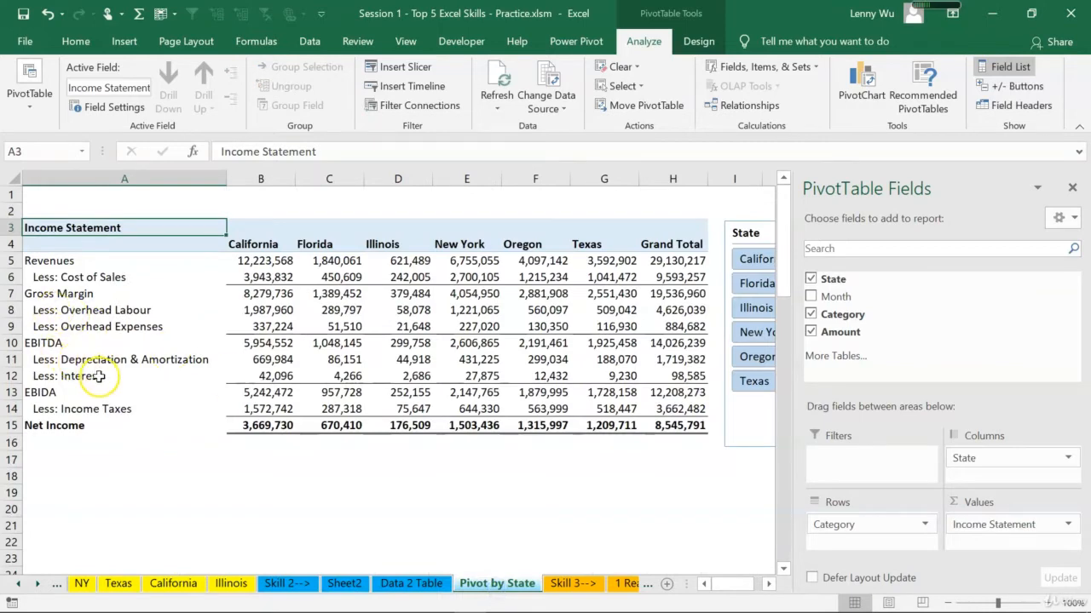
pyautogui.click(418, 584)
pyautogui.click(355, 584)
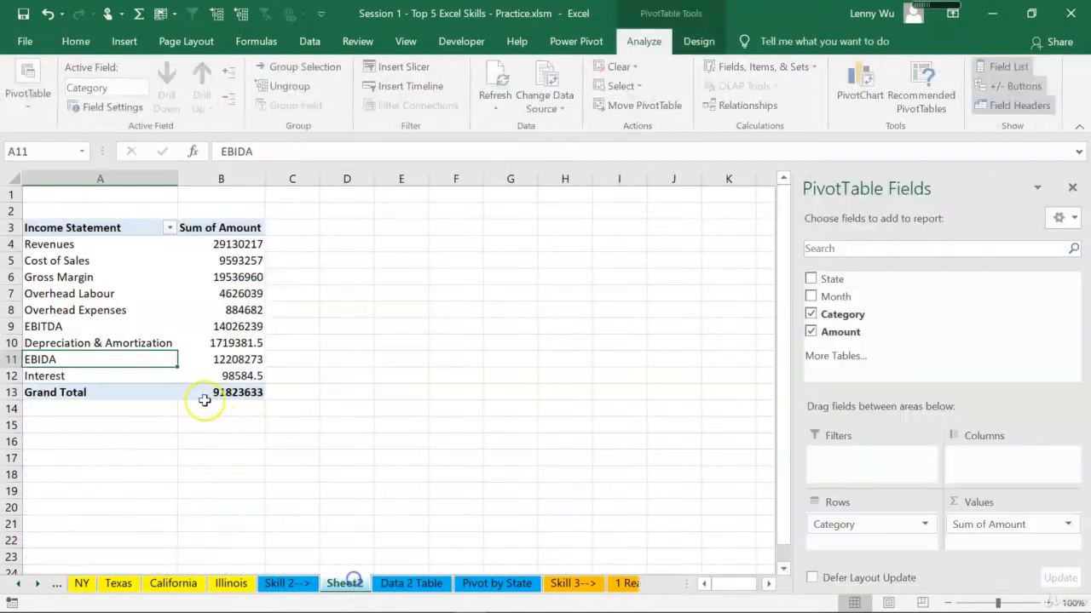
pyautogui.click(142, 377)
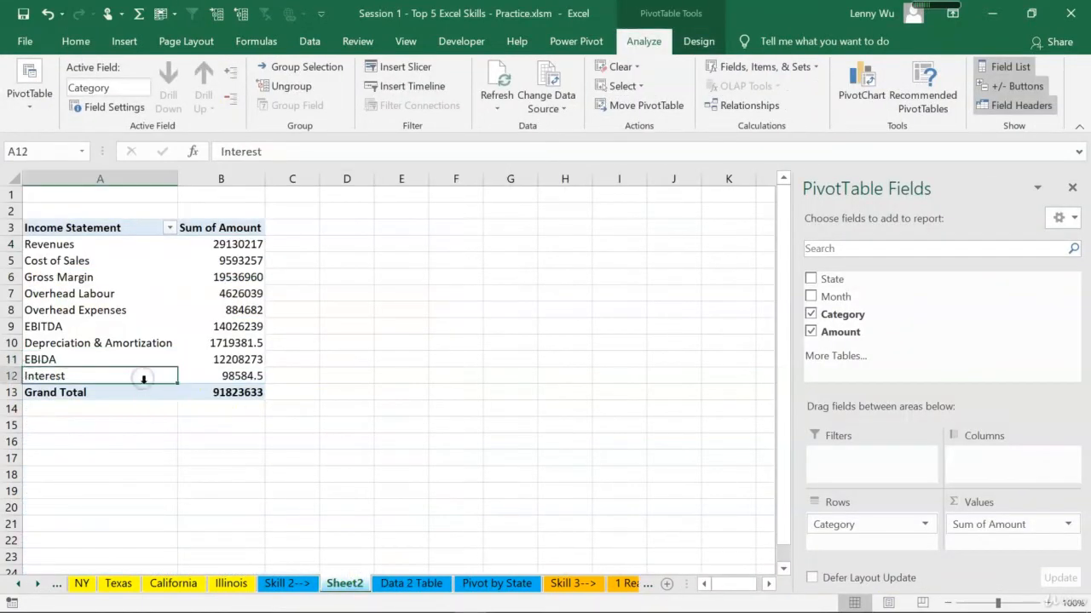
pyautogui.moveTo(145, 384); pyautogui.dragTo(143, 354)
# Step: Relabel the Cost of Sales row as an indented "Less: Cost of Sales", matching Pivot by State, and widen column A to fit its labels
pyautogui.click(492, 583)
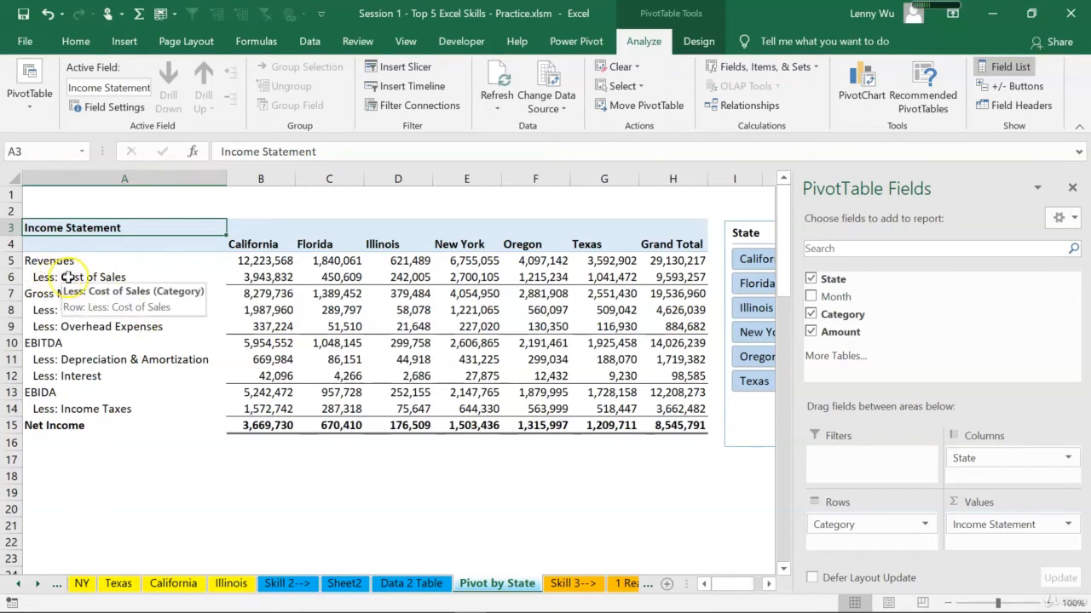
pyautogui.click(340, 586)
pyautogui.click(87, 262)
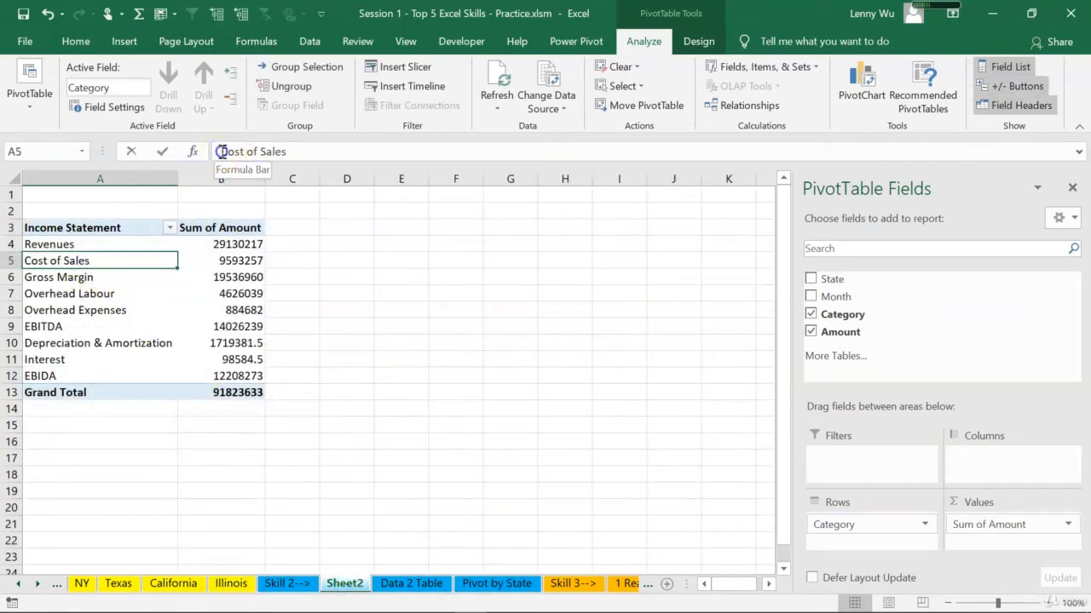
pyautogui.click(270, 152)
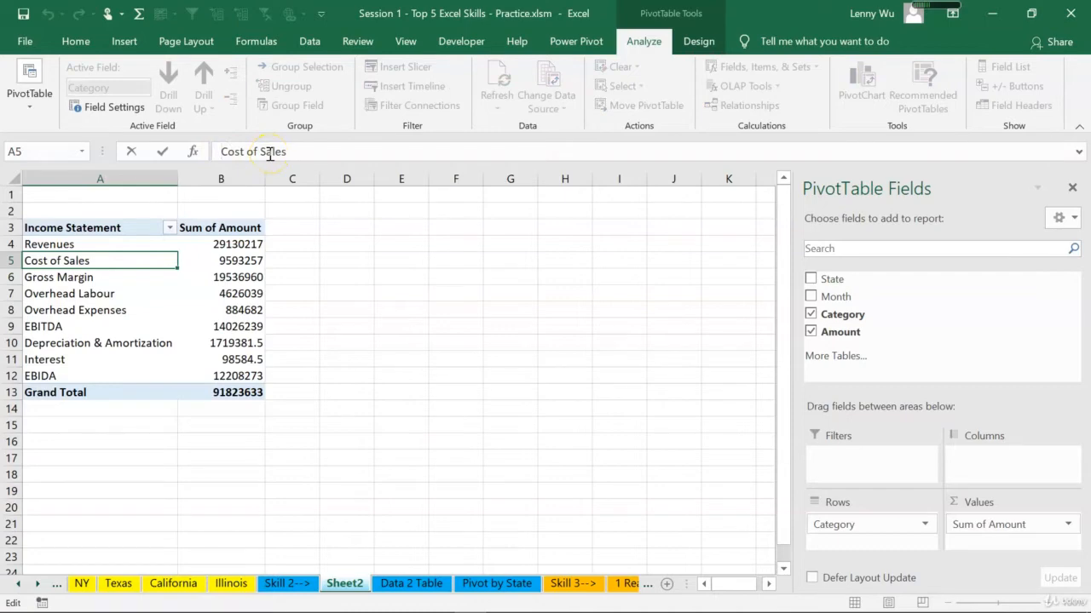
pyautogui.press('Home')
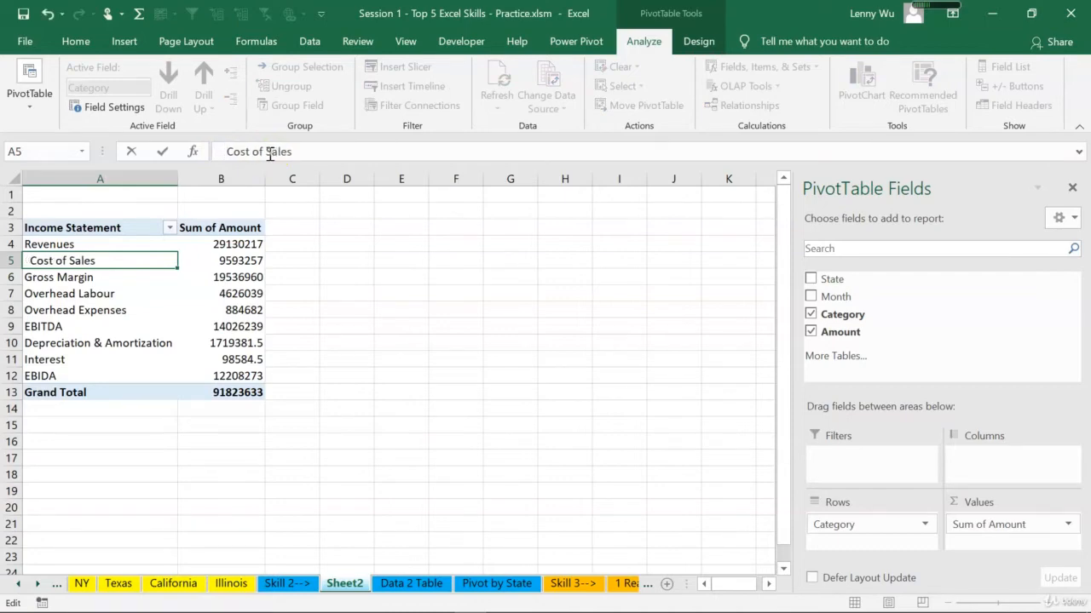
pyautogui.write('Less')
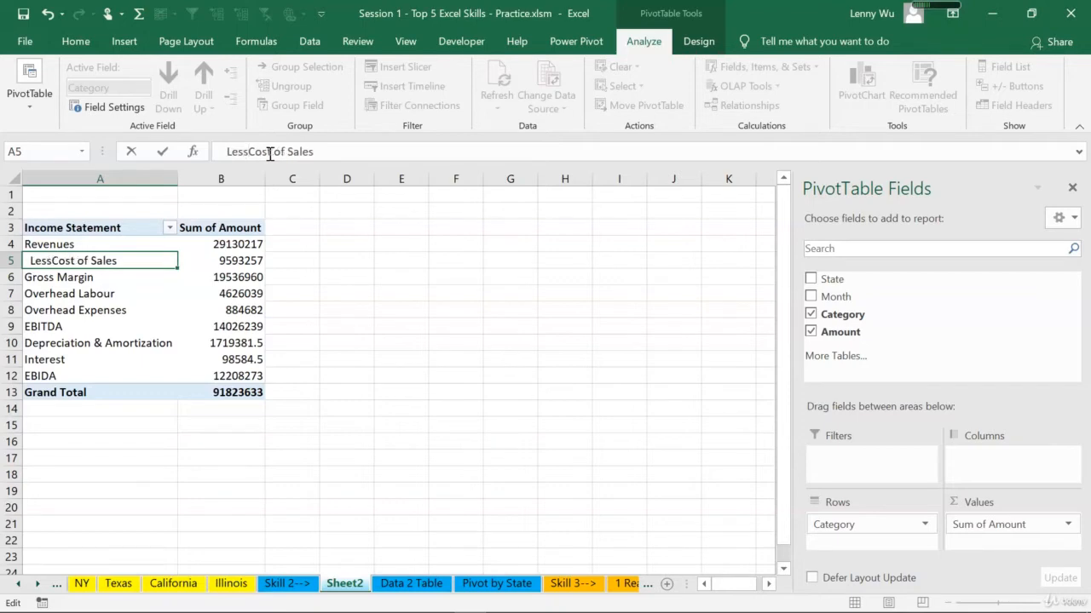
pyautogui.write(':')
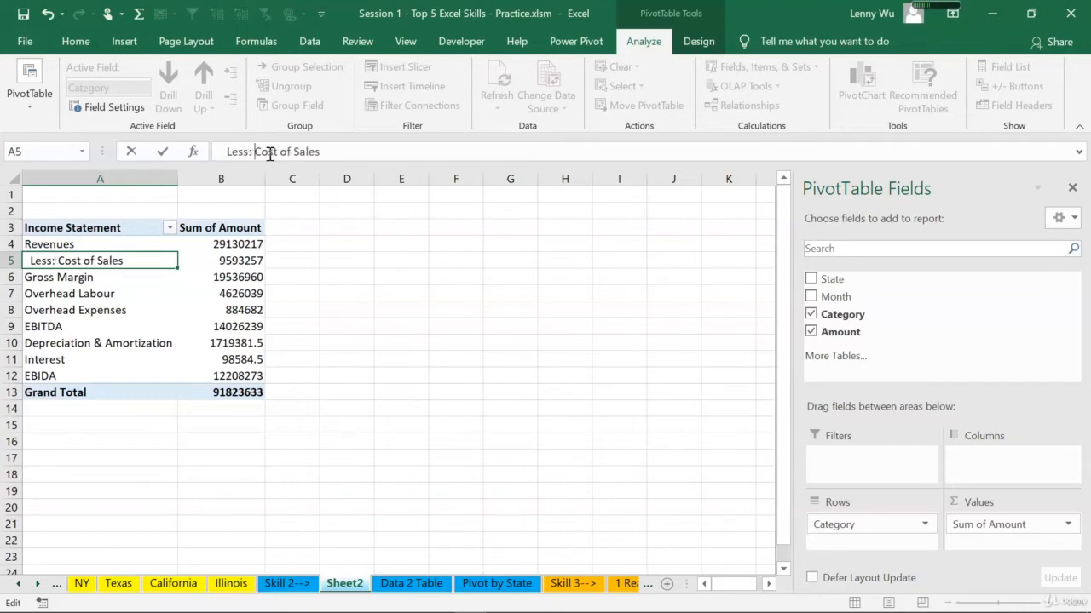
pyautogui.press('Return')
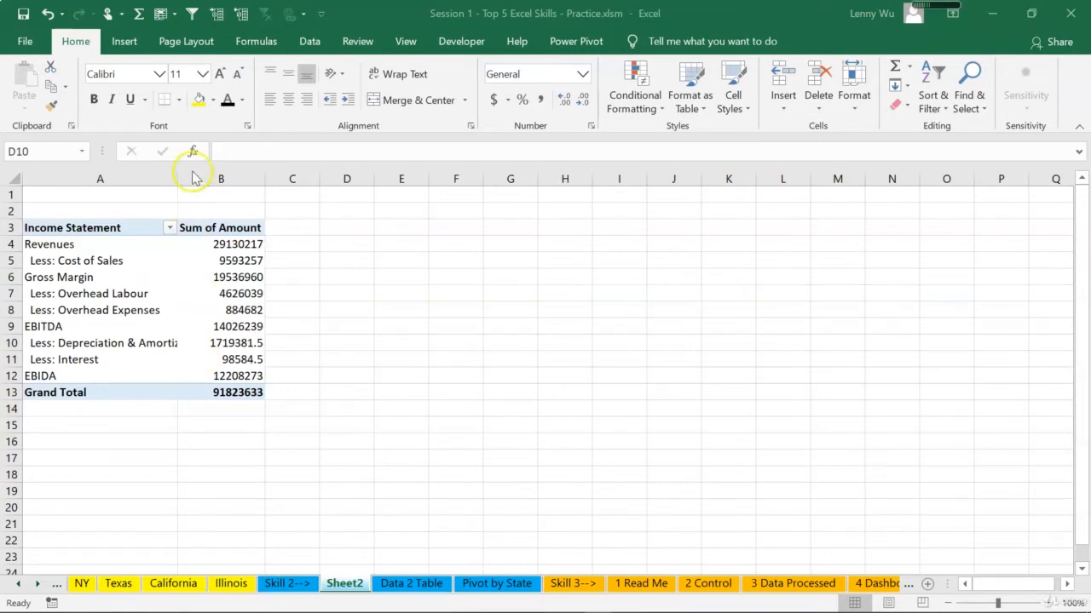
pyautogui.click(158, 289)
pyautogui.moveTo(176, 171); pyautogui.dragTo(245, 175)
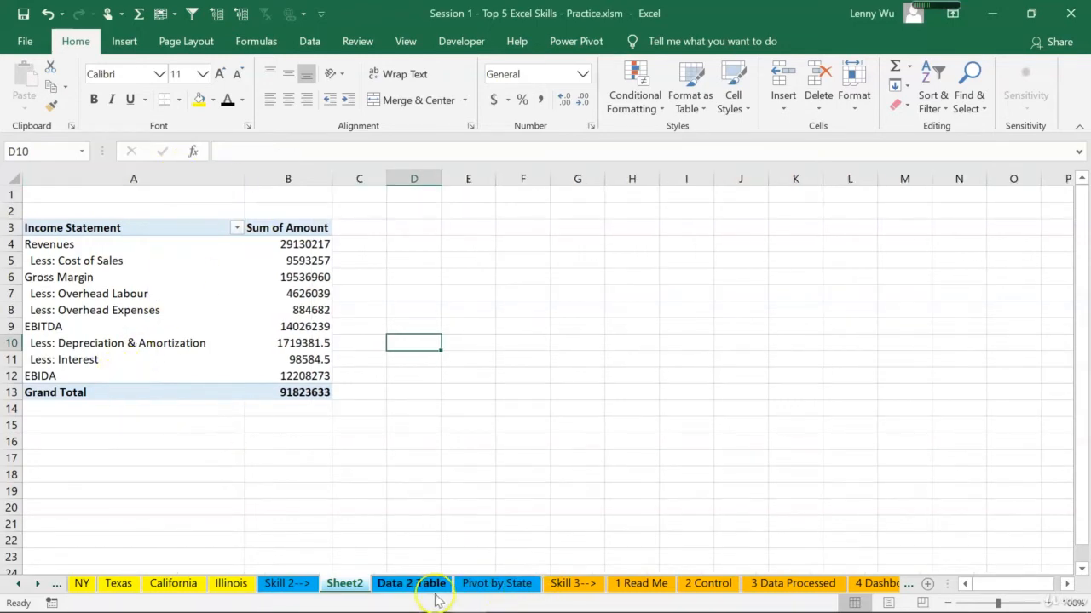
# Step: Copy the label text "Less: Income Taxes" from cell A14 on the Pivot by State sheet
pyautogui.click(505, 586)
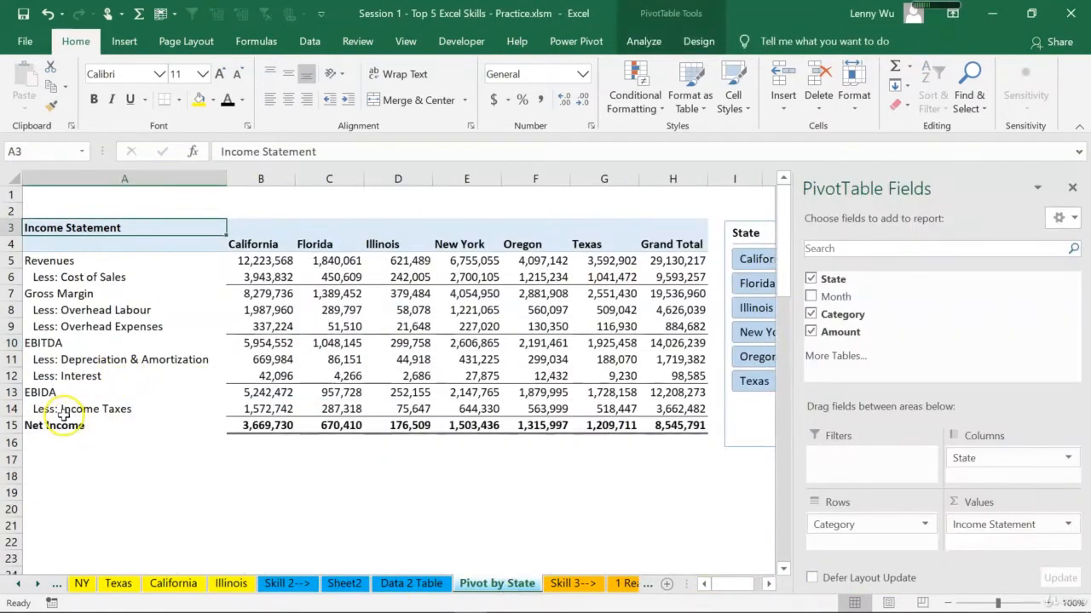
pyautogui.click(63, 411)
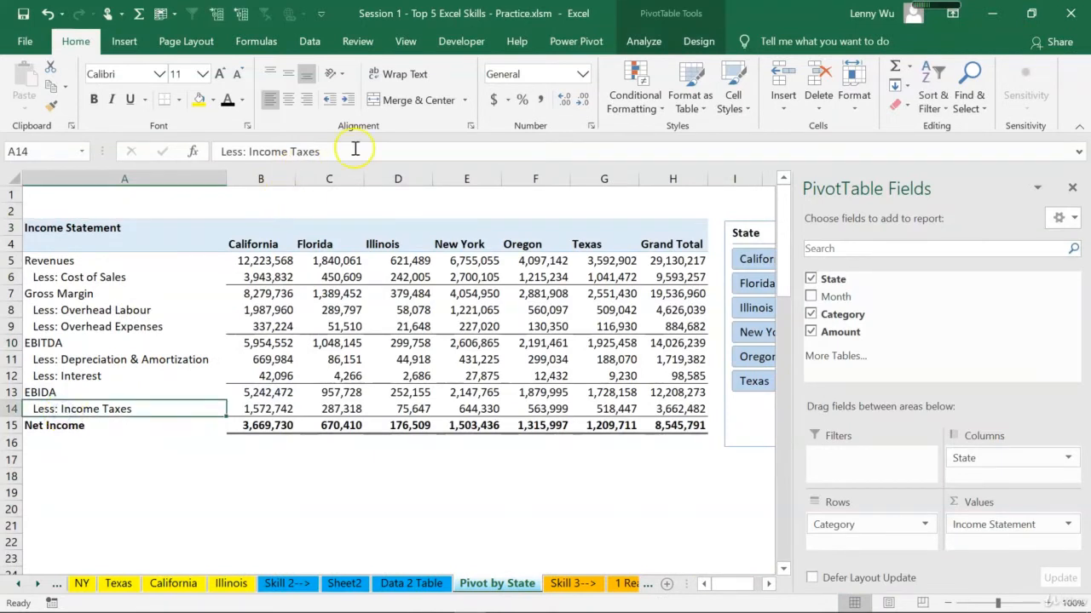
pyautogui.moveTo(324, 151); pyautogui.dragTo(28, 104)
pyautogui.hotkey('ctrl', 'c')
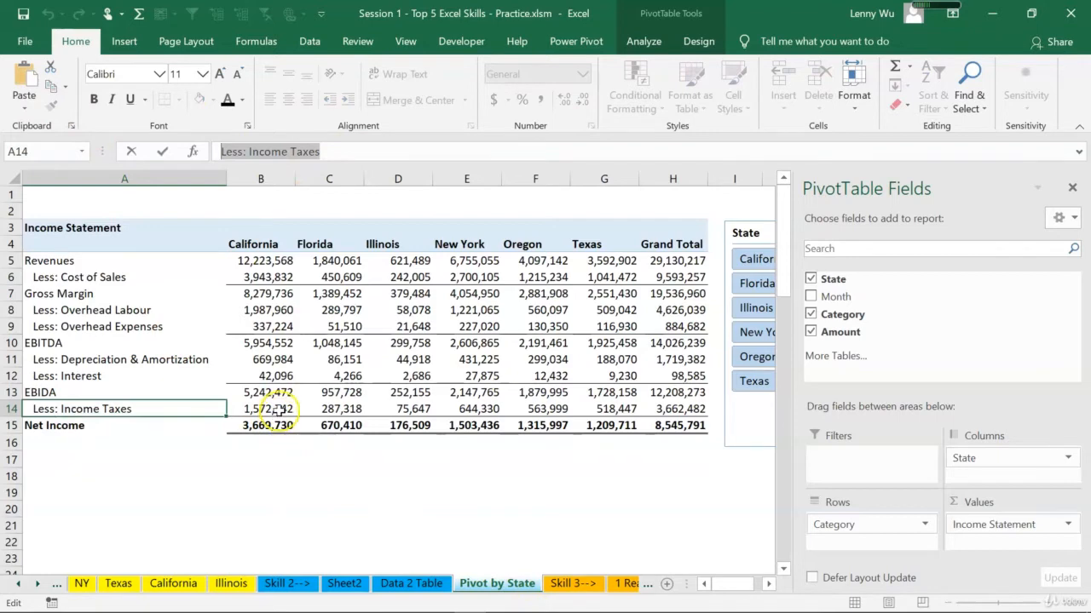
# Step: Start a calculated item in the Category field of the Sheet2 pivot and name it "Less: Income Taxes" with a leading indent
pyautogui.click(344, 584)
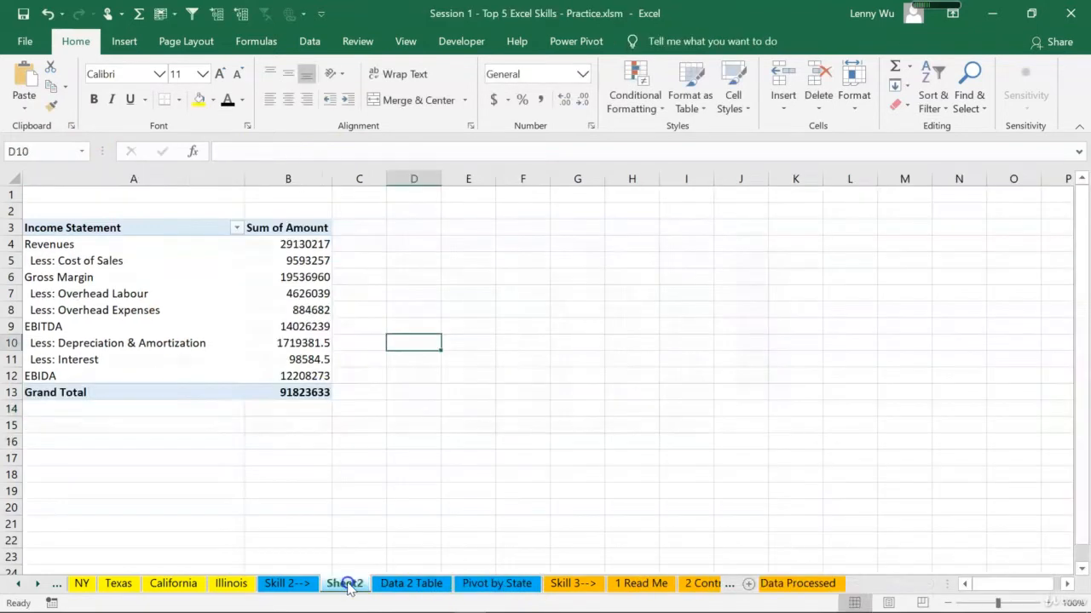
pyautogui.click(114, 375)
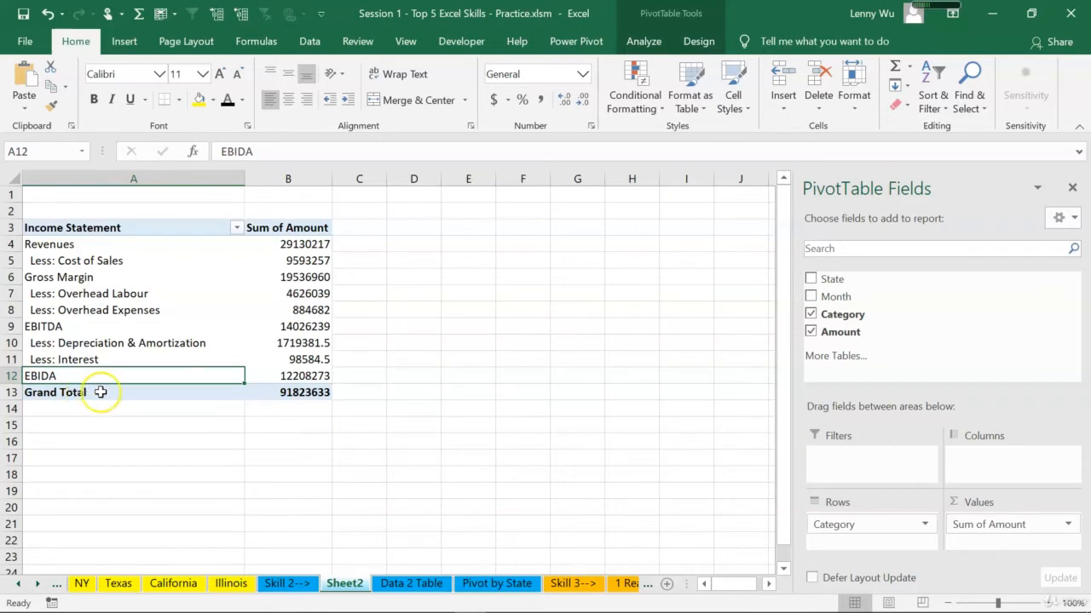
pyautogui.click(158, 370)
pyautogui.click(151, 380)
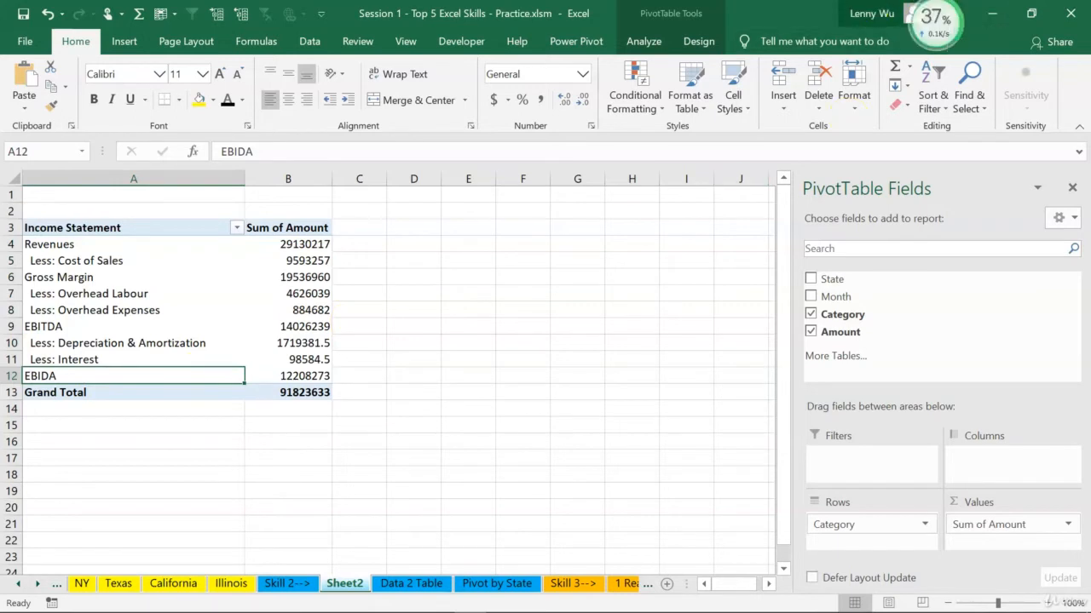
pyautogui.click(662, 47)
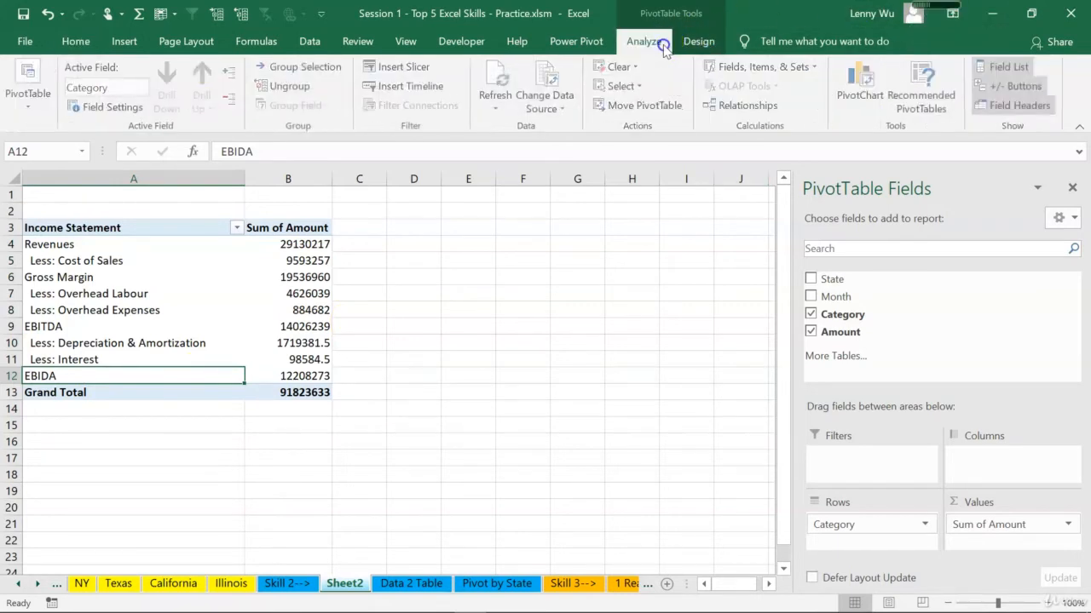
pyautogui.click(754, 72)
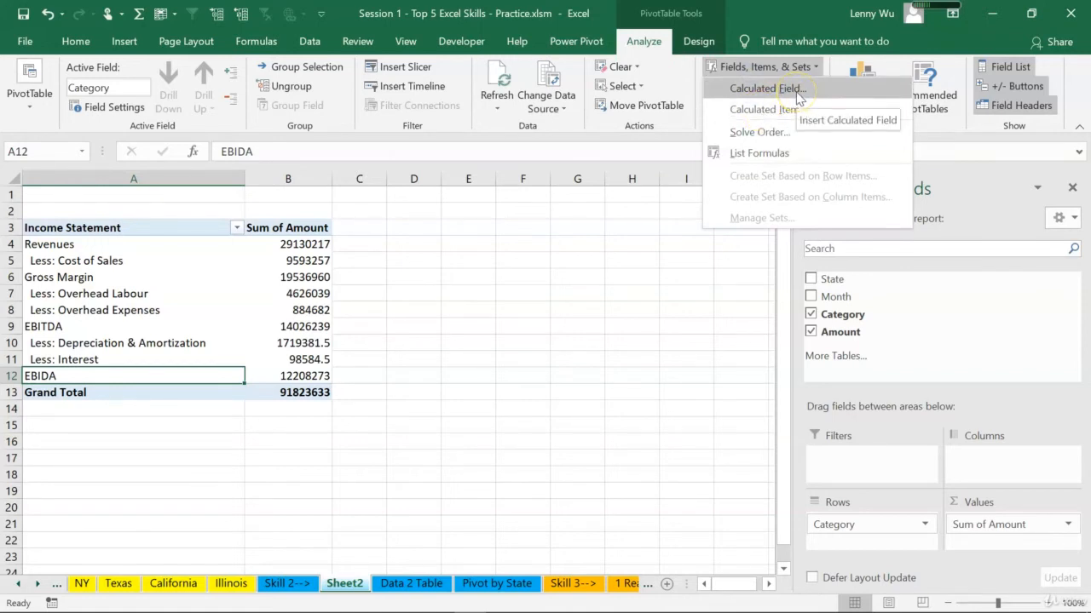
pyautogui.click(757, 108)
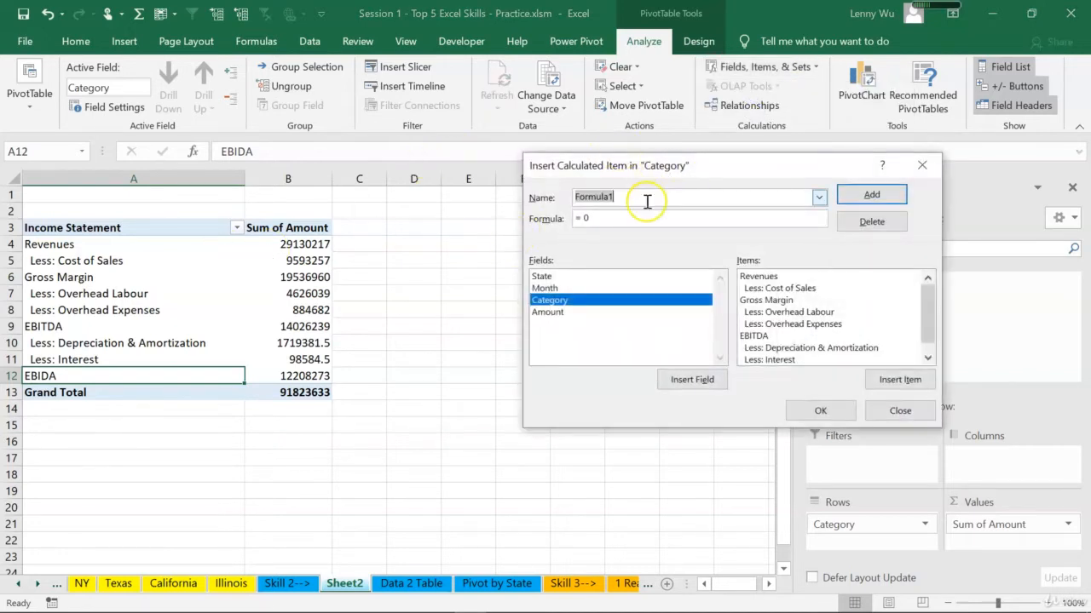
pyautogui.hotkey('ctrl', 'v')
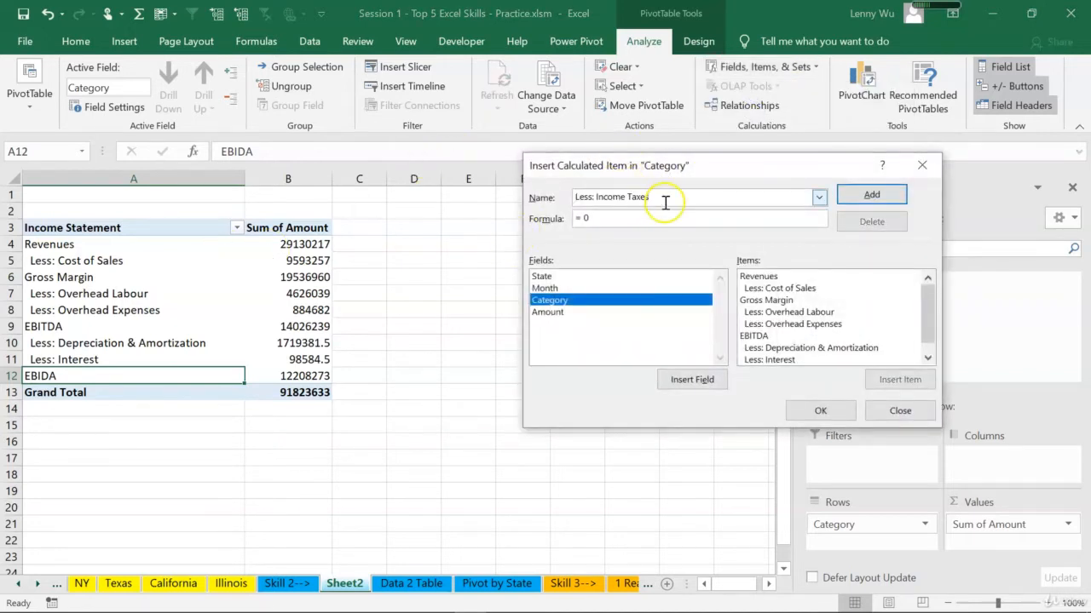
pyautogui.click(576, 197)
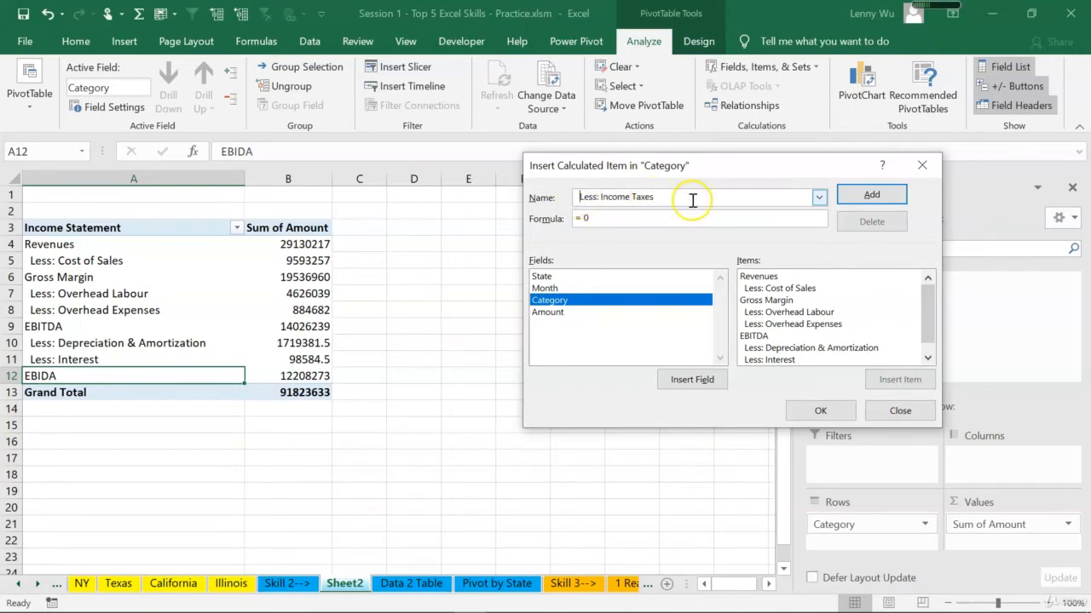
# Step: Set the calculated item's formula to = EBIDA*30% and add it to the pivot
pyautogui.click(631, 218)
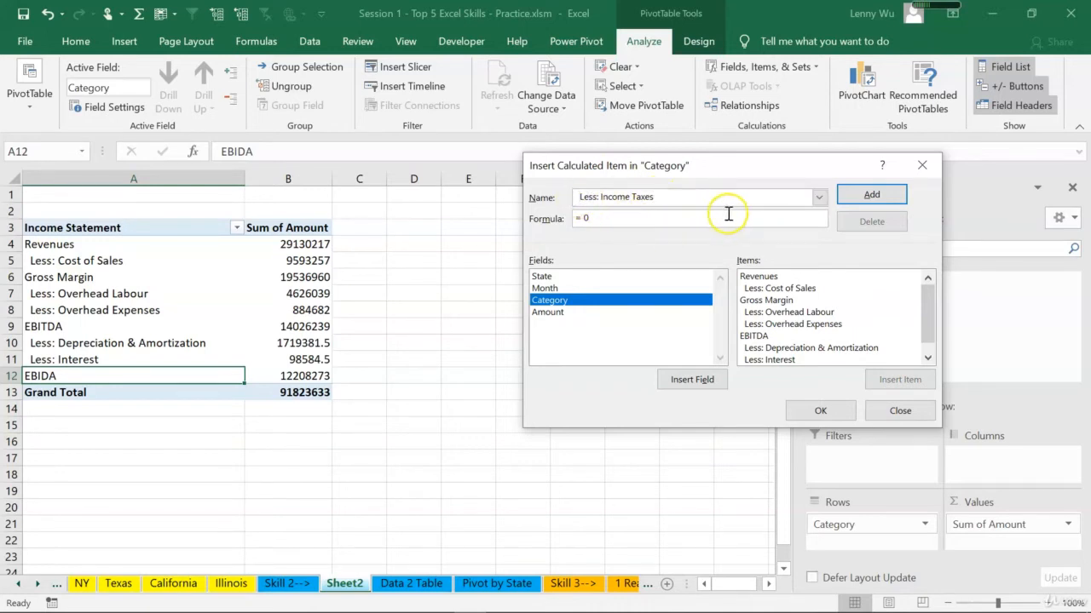
pyautogui.press('BackSpace')
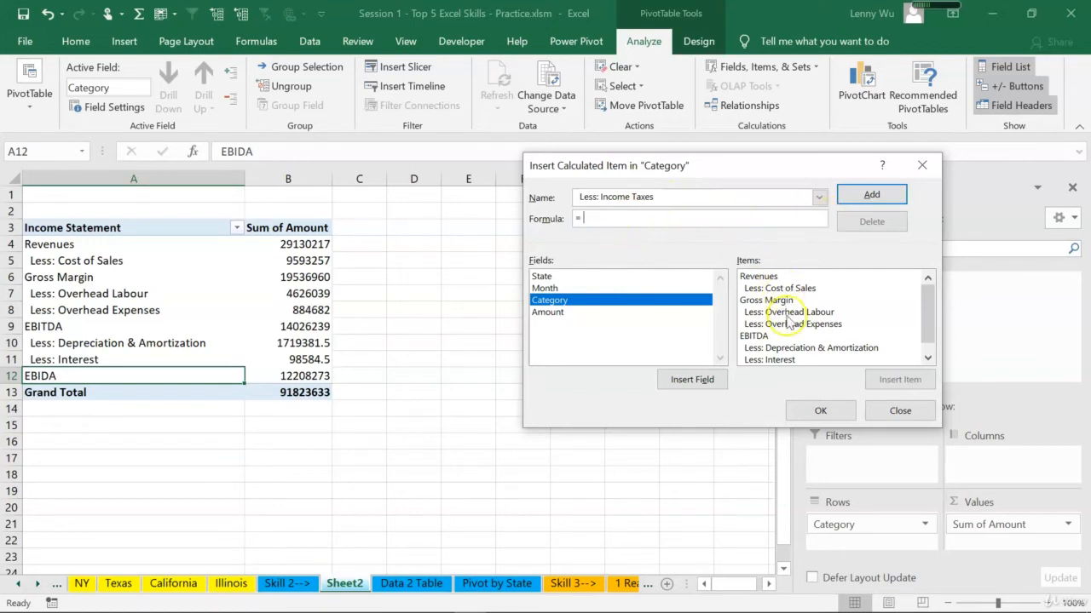
pyautogui.moveTo(929, 330); pyautogui.dragTo(928, 343)
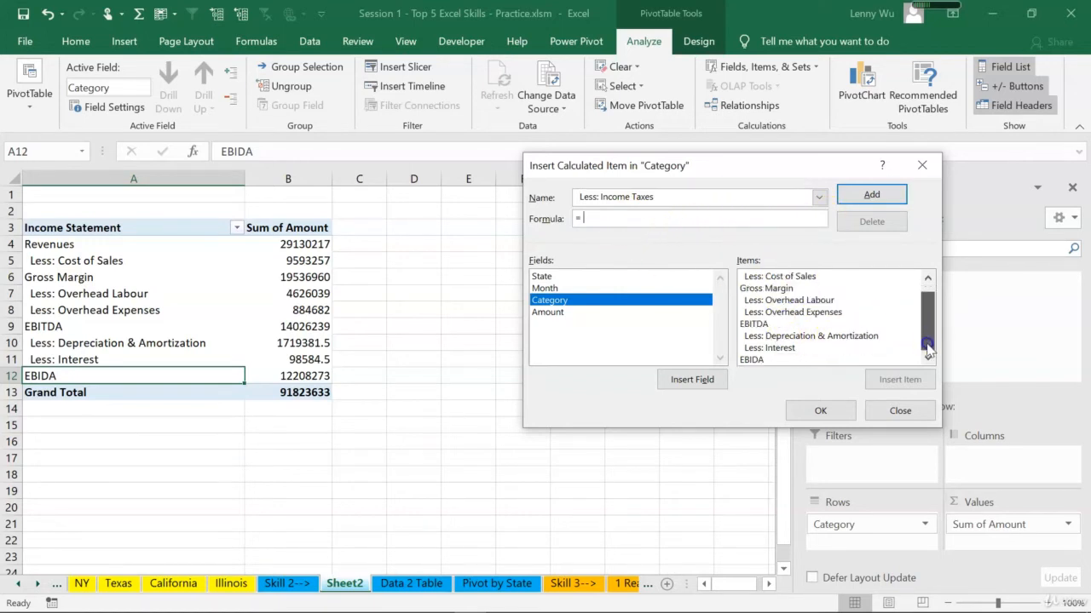
pyautogui.click(755, 360)
pyautogui.doubleClick(755, 360)
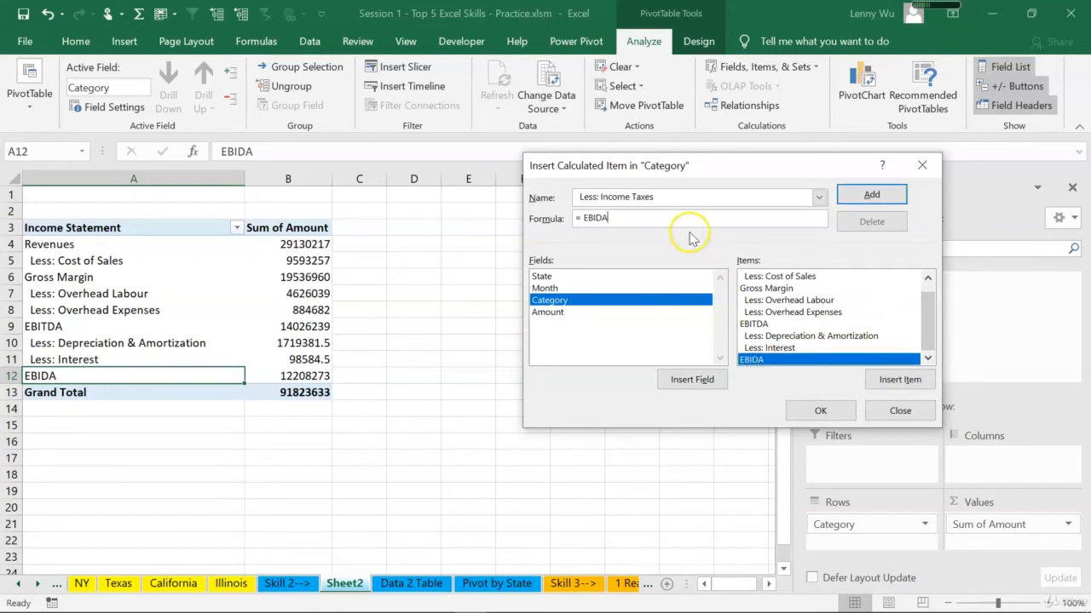
pyautogui.write('*')
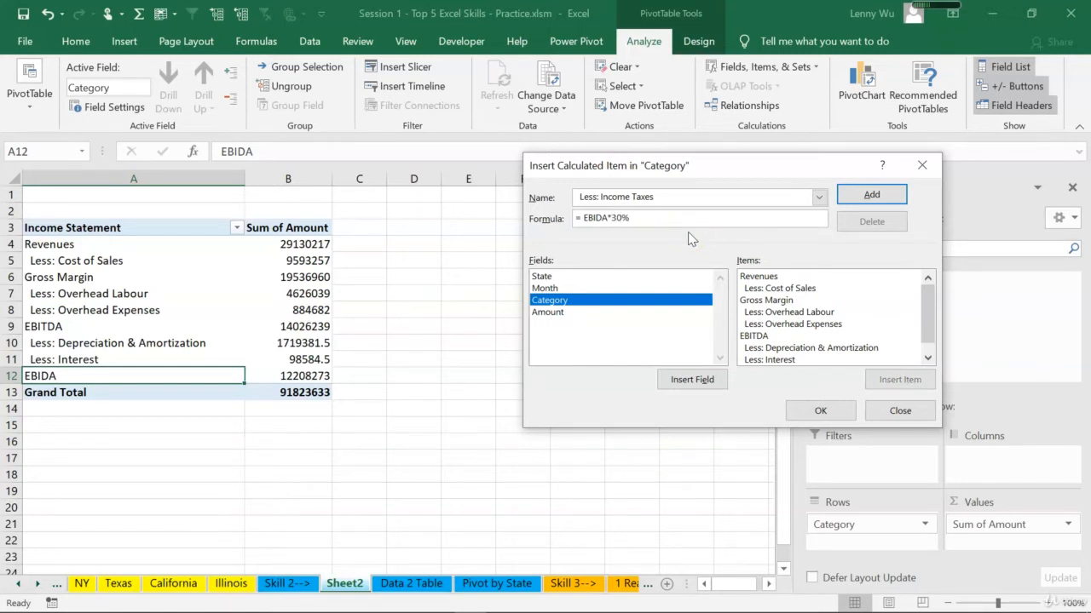
pyautogui.click(735, 217)
pyautogui.click(873, 196)
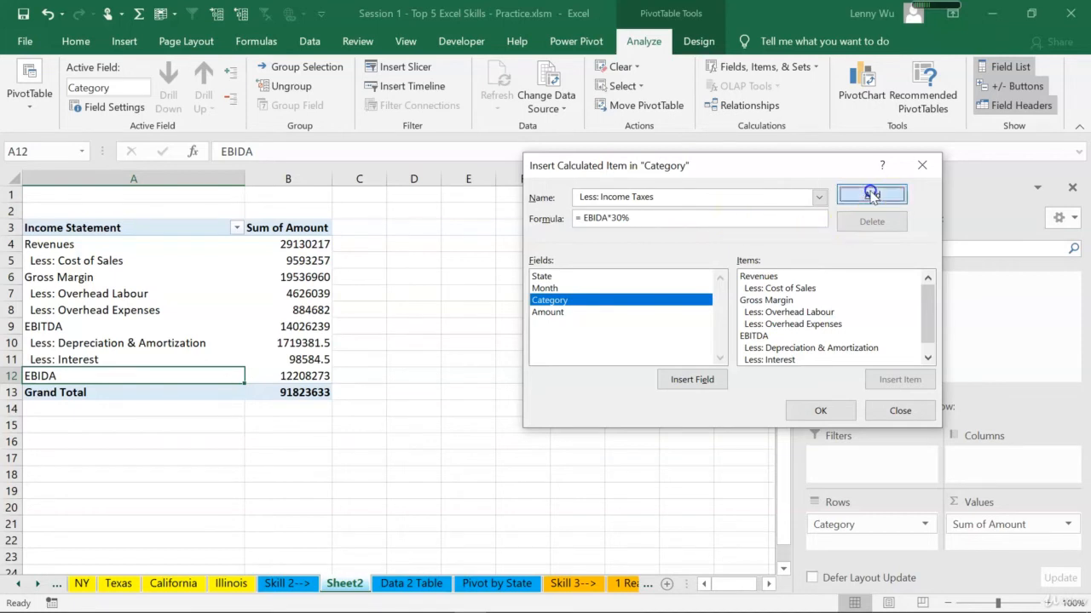
pyautogui.click(811, 414)
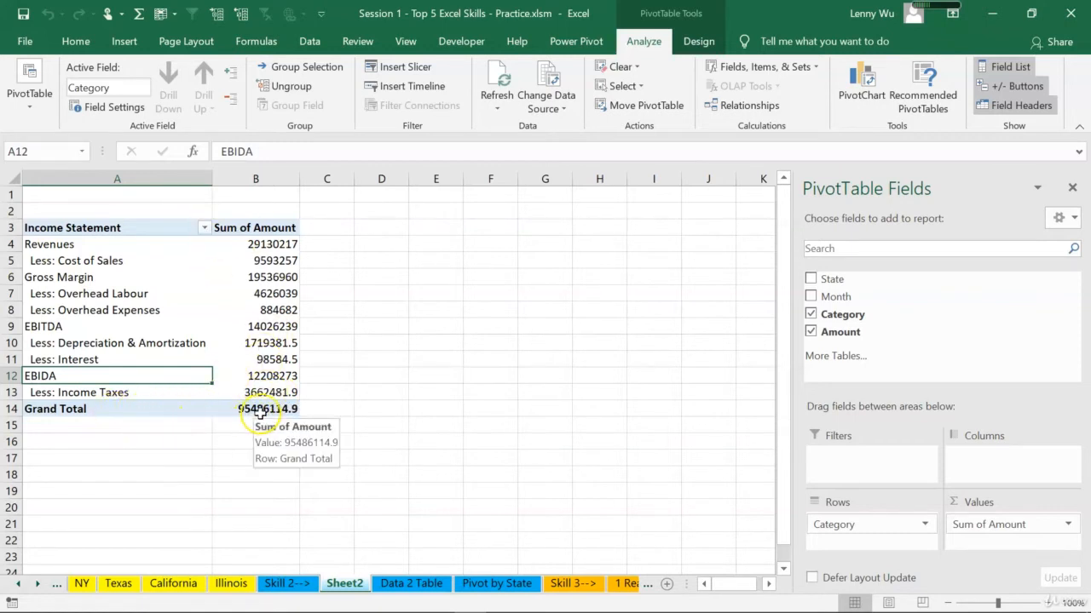
# Step: Copy the label text "Net Income" from cell A15 on the Pivot by State sheet and return to Sheet2
pyautogui.moveTo(288, 388); pyautogui.dragTo(279, 243)
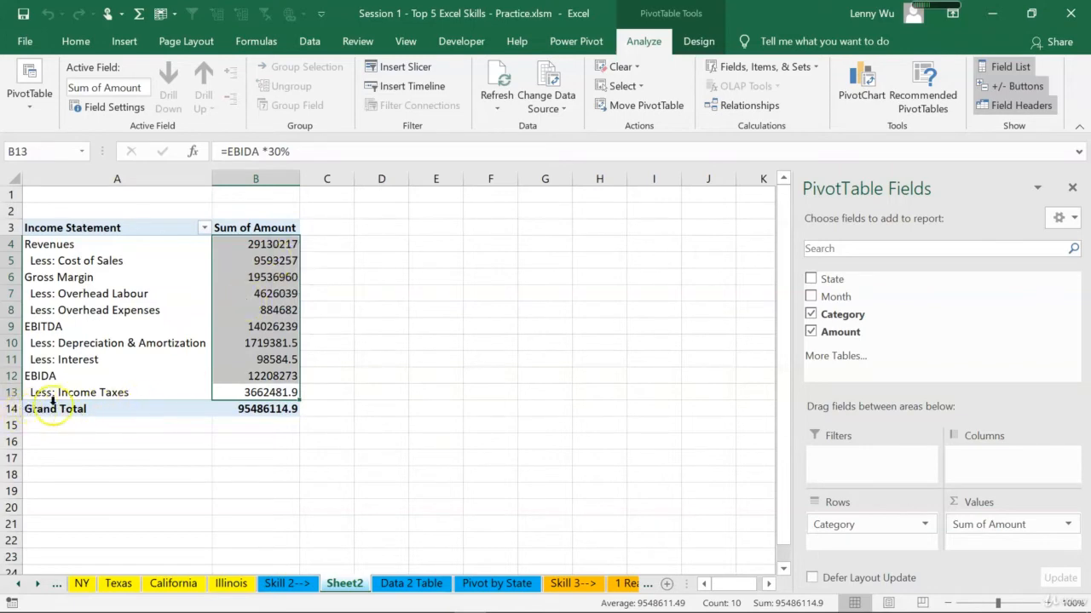
pyautogui.click(532, 590)
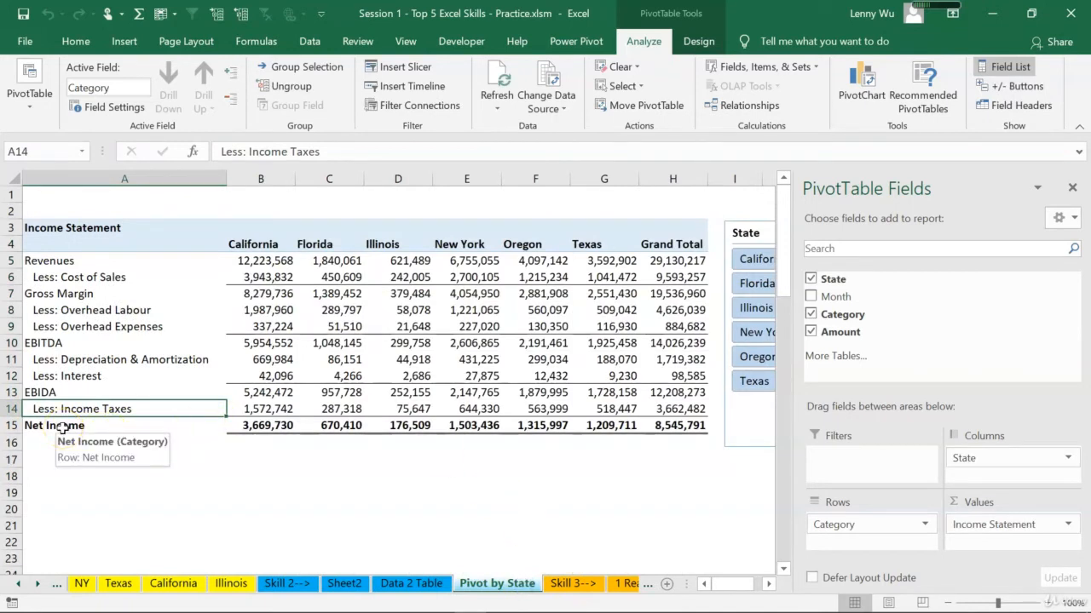
pyautogui.click(63, 429)
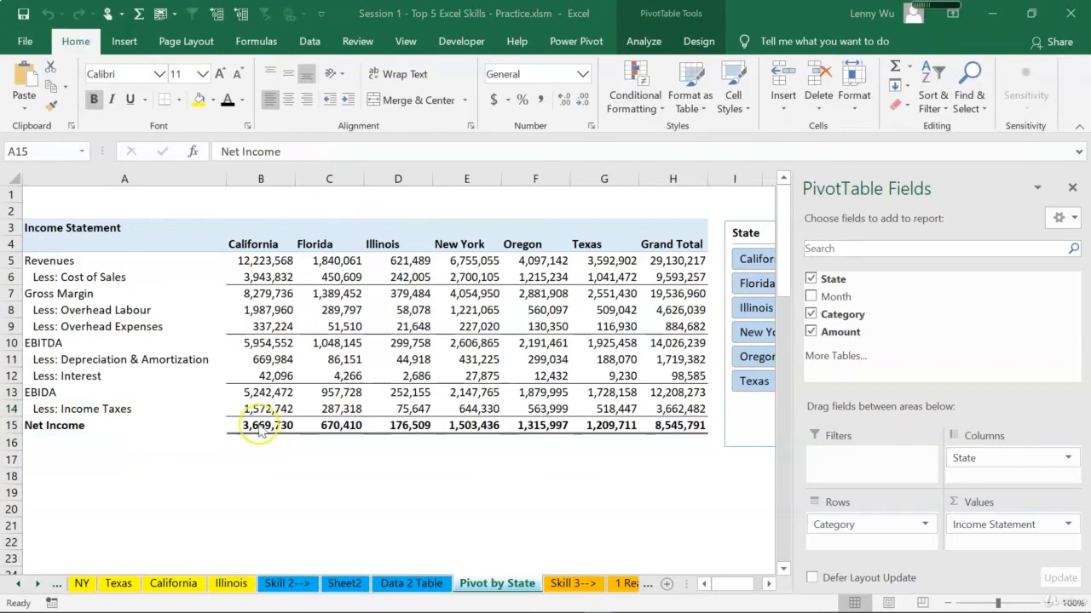
pyautogui.click(95, 428)
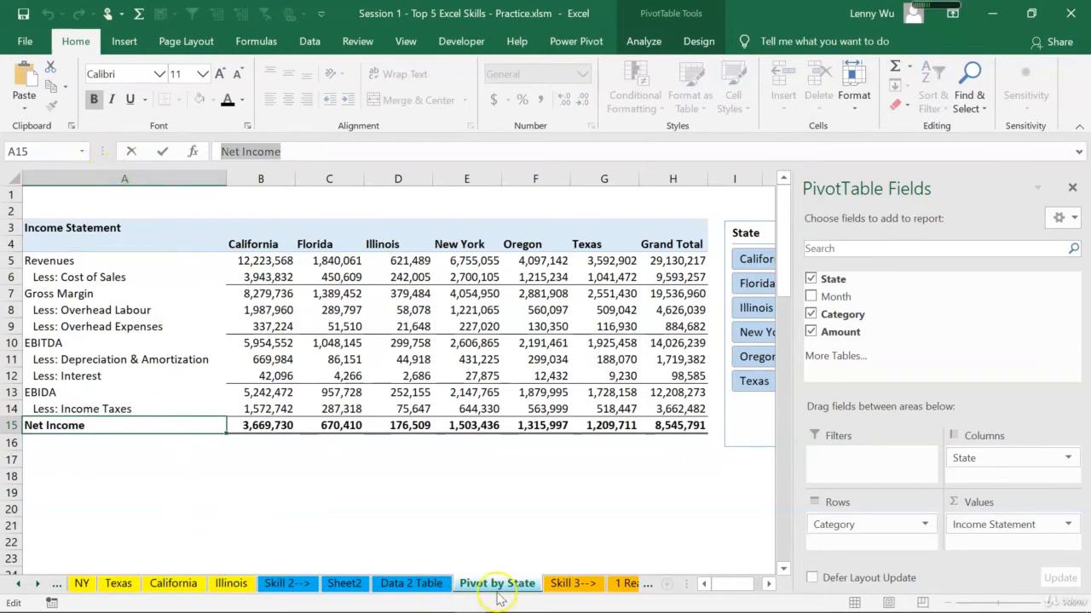
pyautogui.click(345, 584)
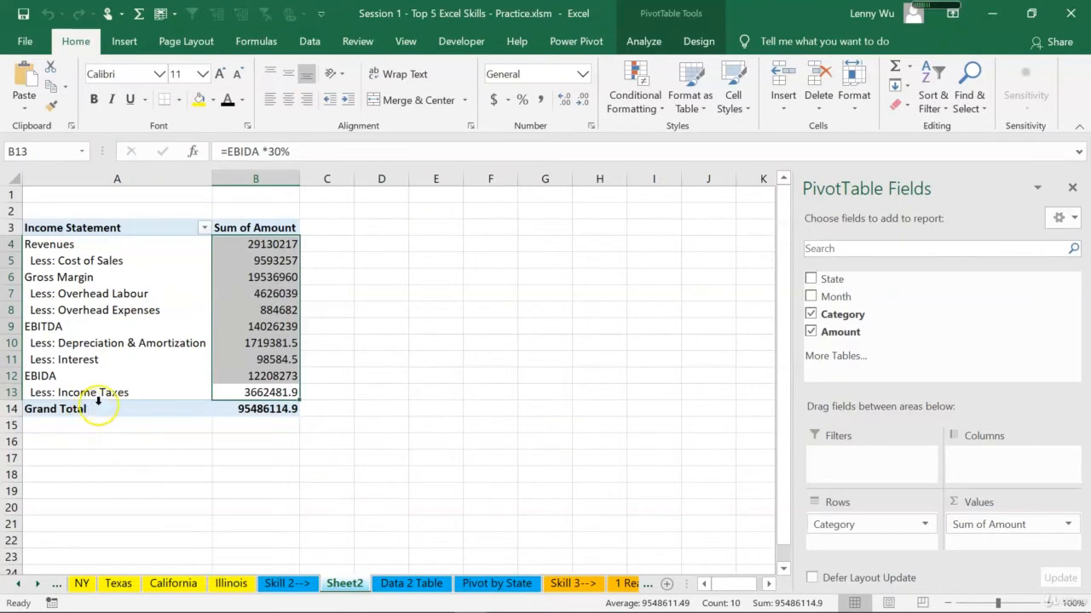
# Step: Start a calculated item in the Category field of the Sheet2 pivot and name it "Net Income"
pyautogui.click(138, 393)
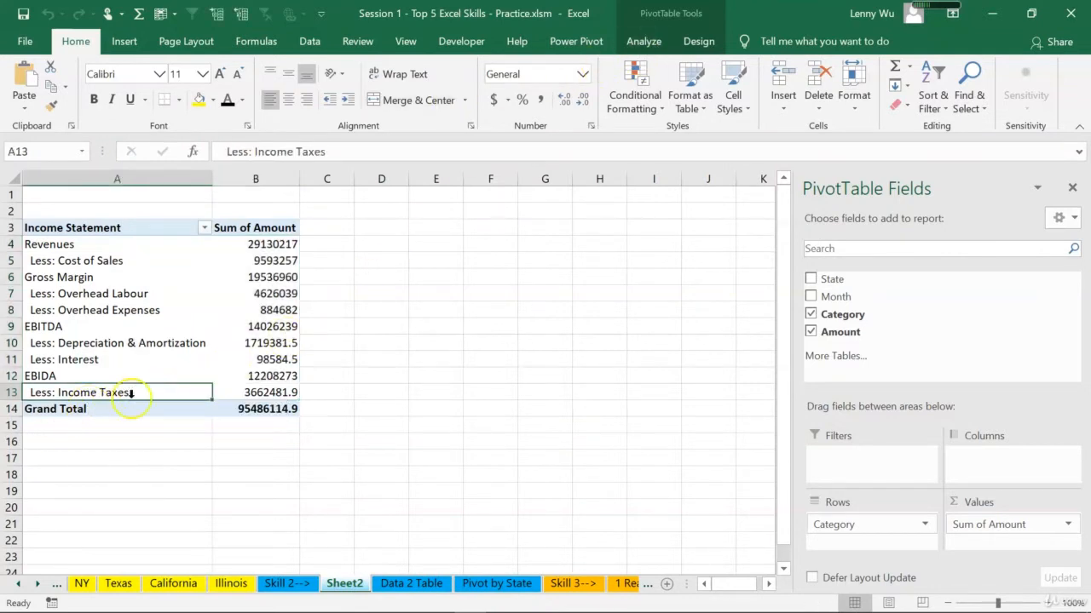
pyautogui.click(657, 44)
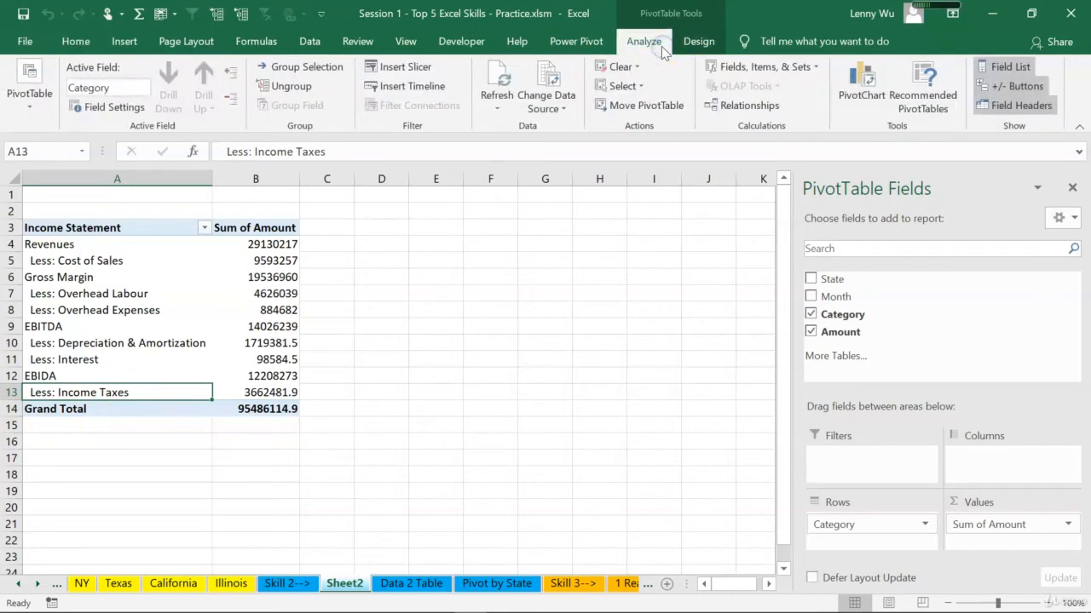
pyautogui.click(755, 68)
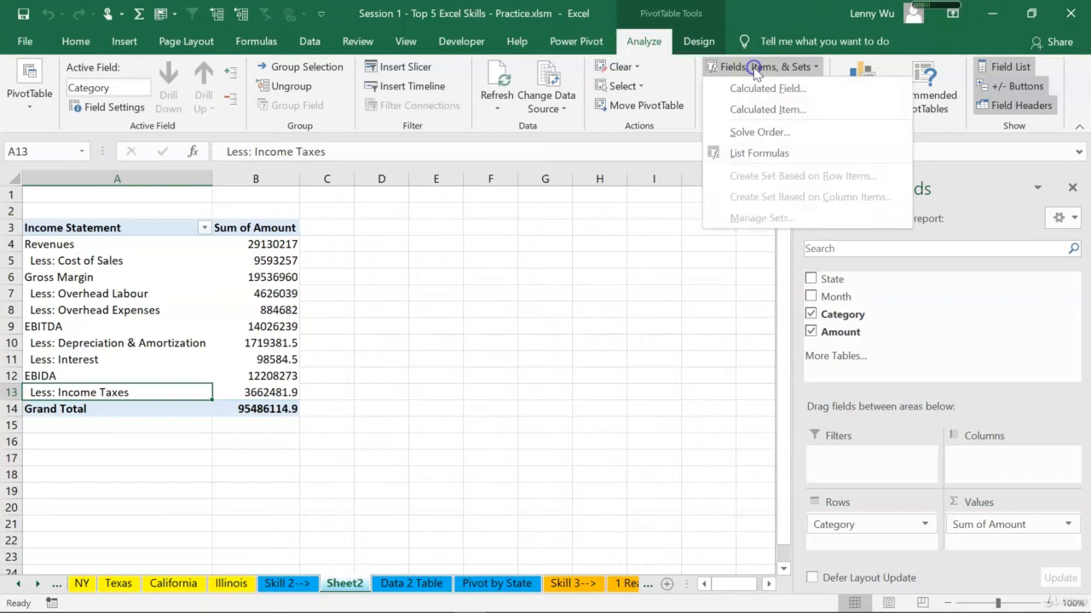
pyautogui.click(764, 112)
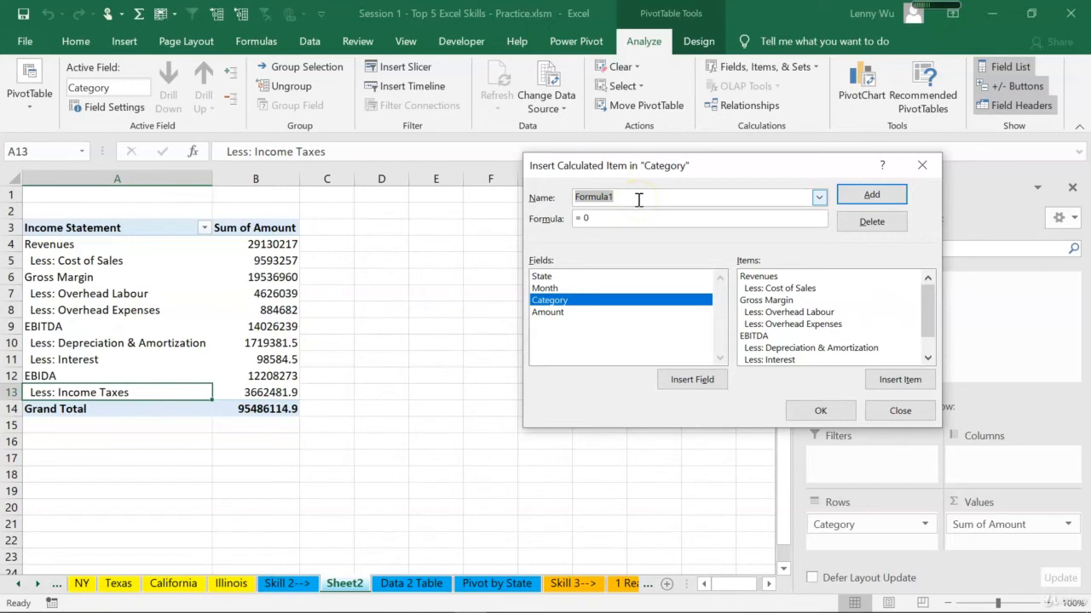
pyautogui.write('Net Income')
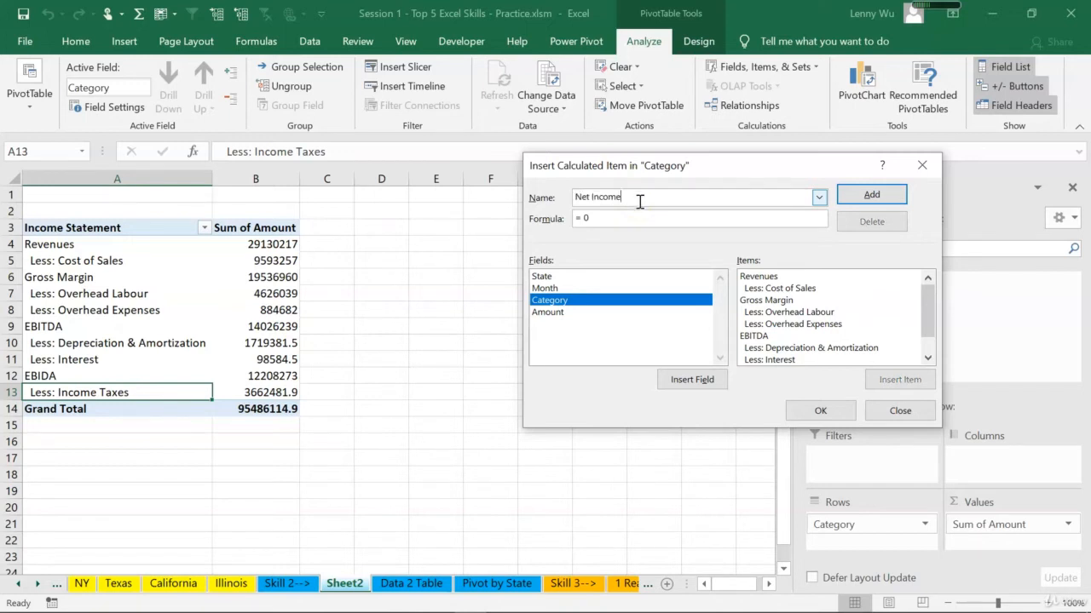
# Step: Set the Net Income formula to = EBIDA- ' Less: Income Taxes' and add the calculated item to the pivot
pyautogui.click(636, 217)
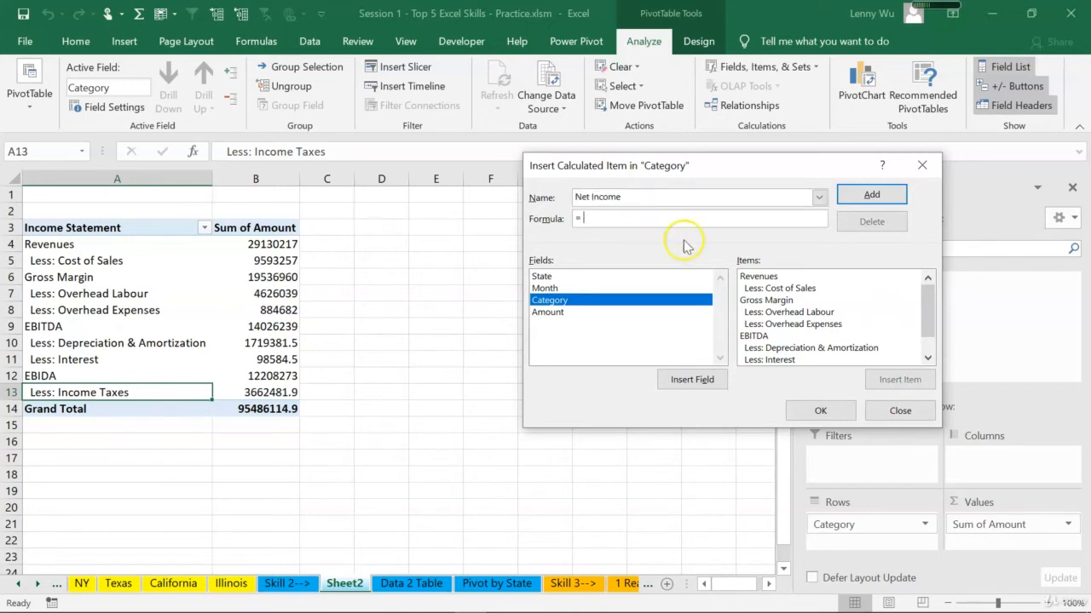
pyautogui.moveTo(927, 317); pyautogui.dragTo(926, 354)
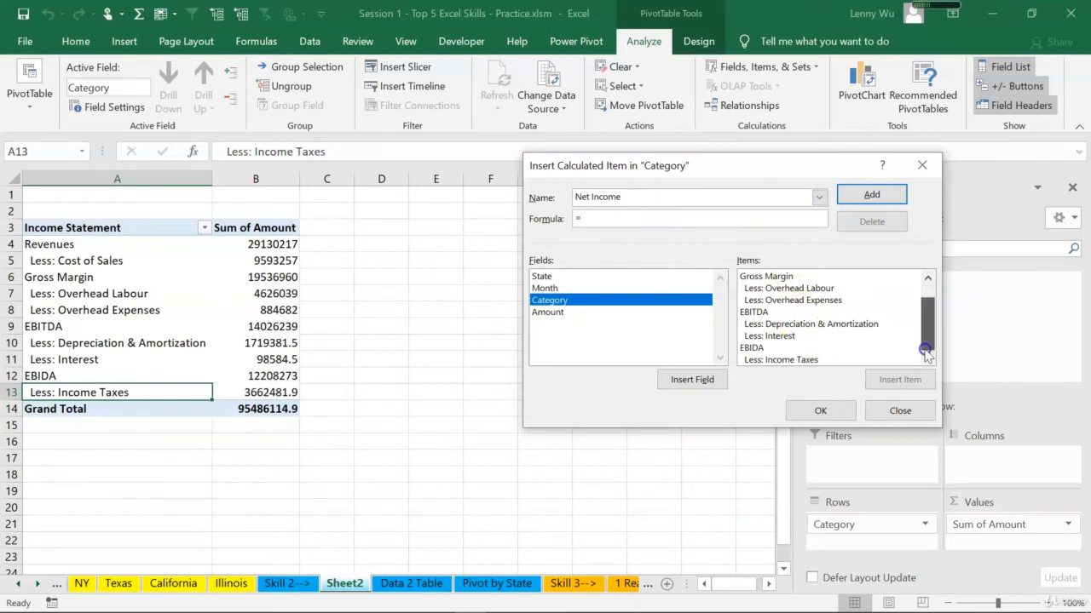
pyautogui.doubleClick(750, 348)
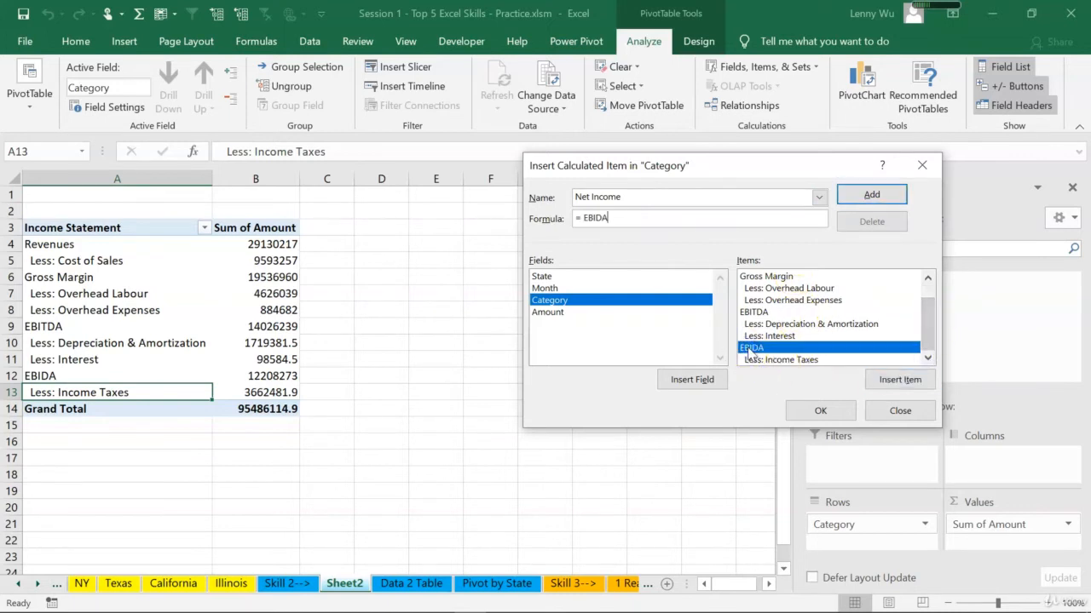
pyautogui.write('-')
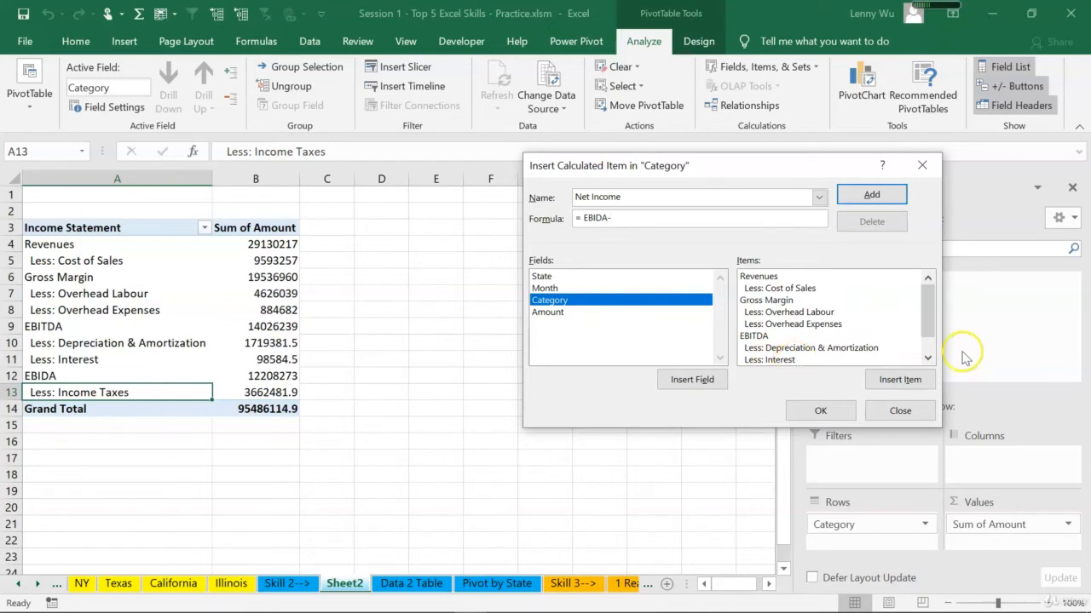
pyautogui.moveTo(926, 323); pyautogui.dragTo(923, 373)
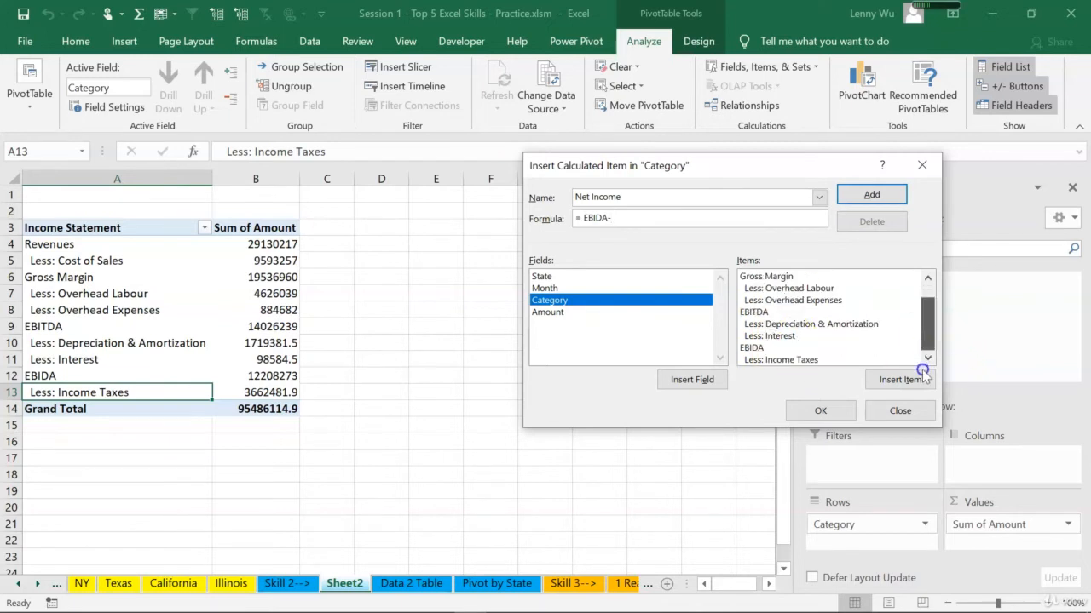
pyautogui.doubleClick(805, 362)
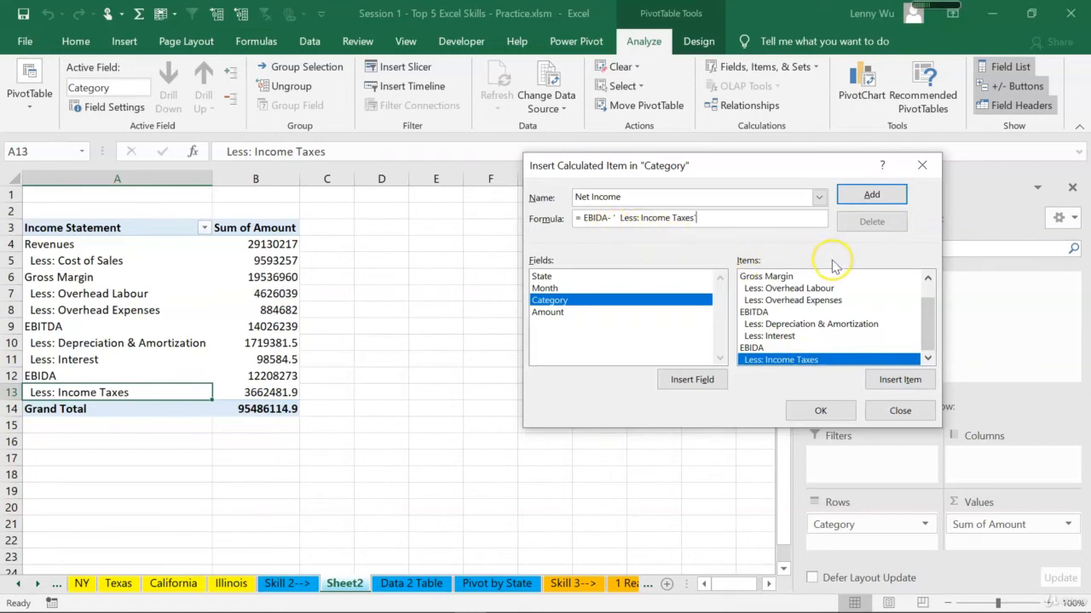
pyautogui.click(818, 411)
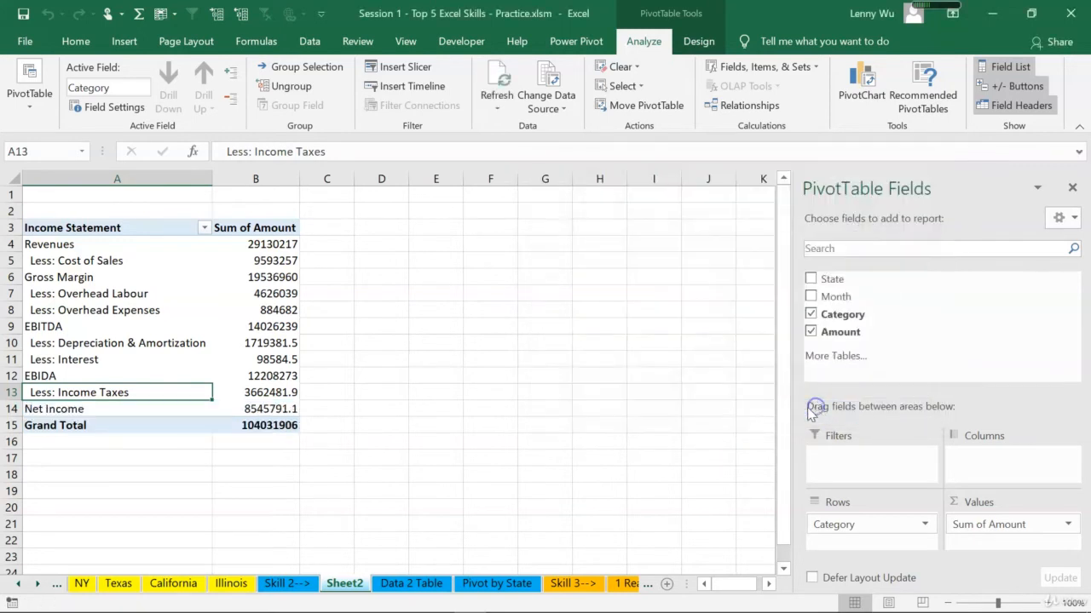
# Step: Turn off the pivot's grand totals for both rows and columns
pyautogui.click(132, 427)
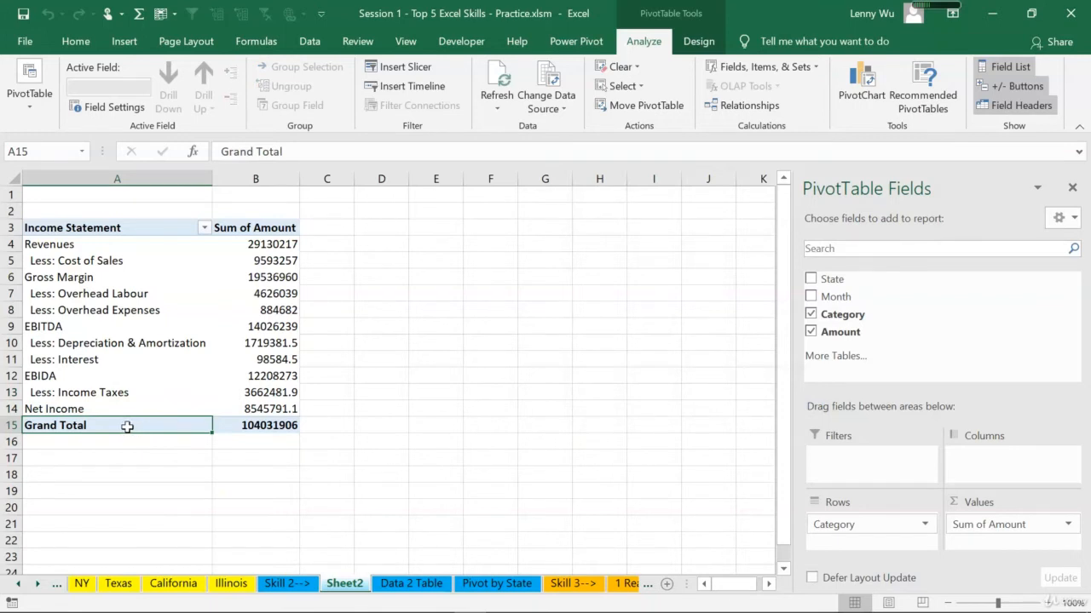
pyautogui.click(697, 42)
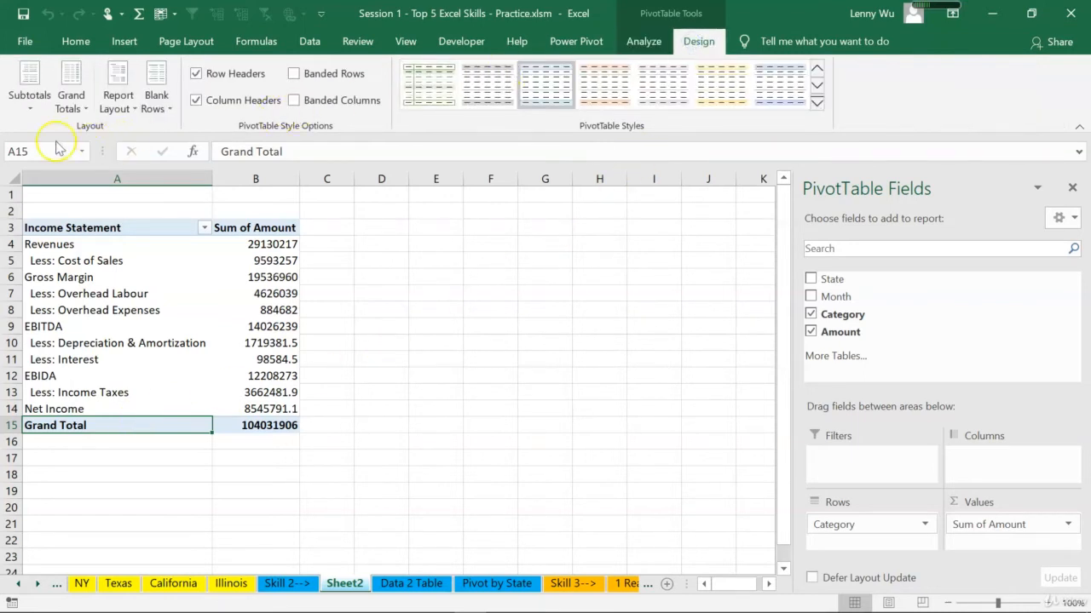
pyautogui.click(83, 112)
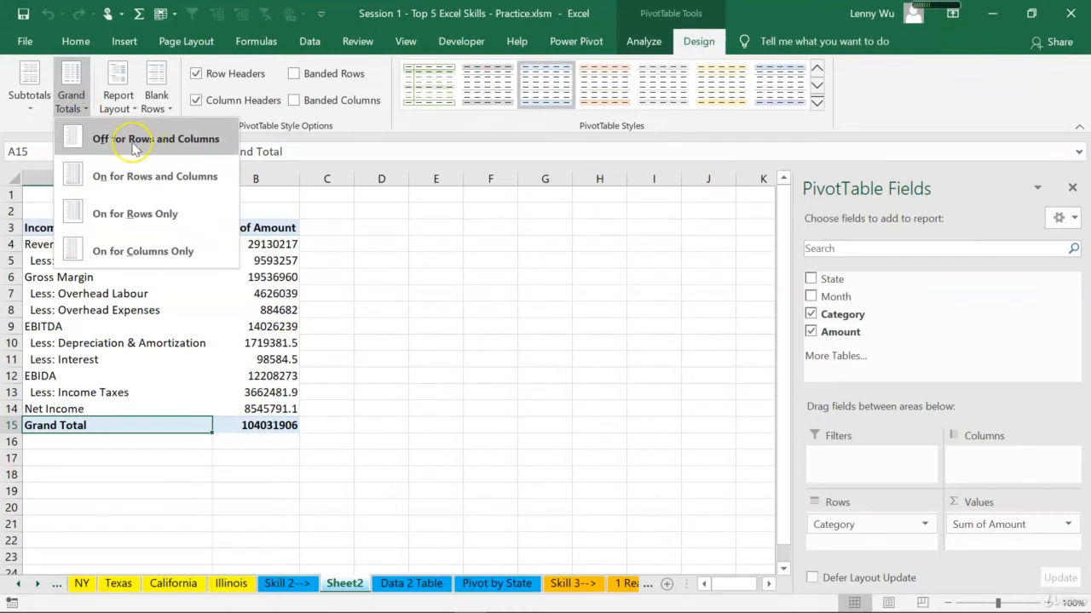
pyautogui.click(181, 143)
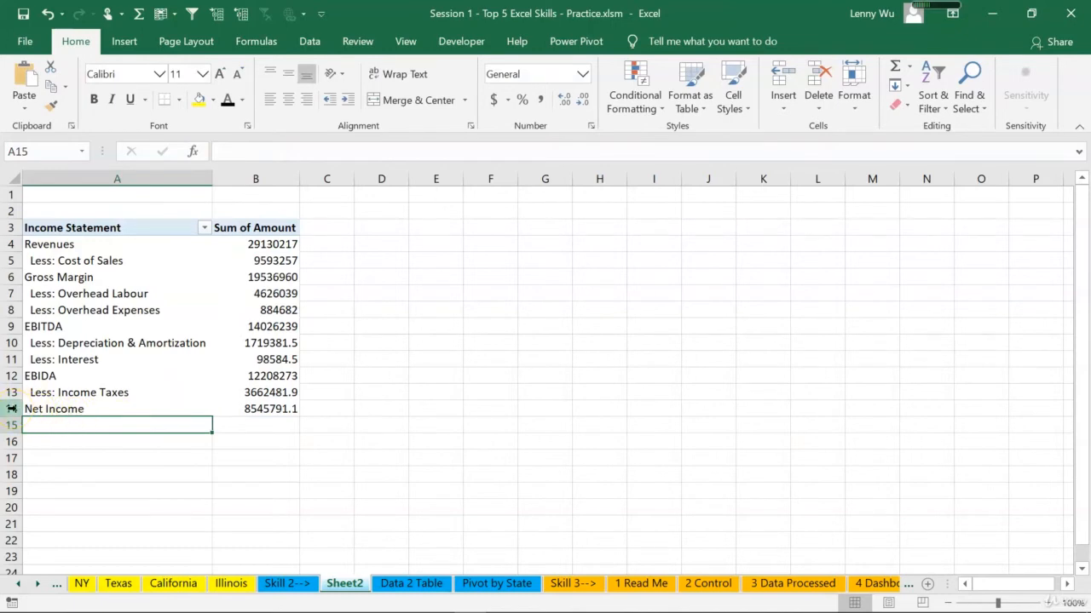
# Step: Make the Net Income row (row 14) of the Sheet2 pivot bold
pyautogui.click(12, 409)
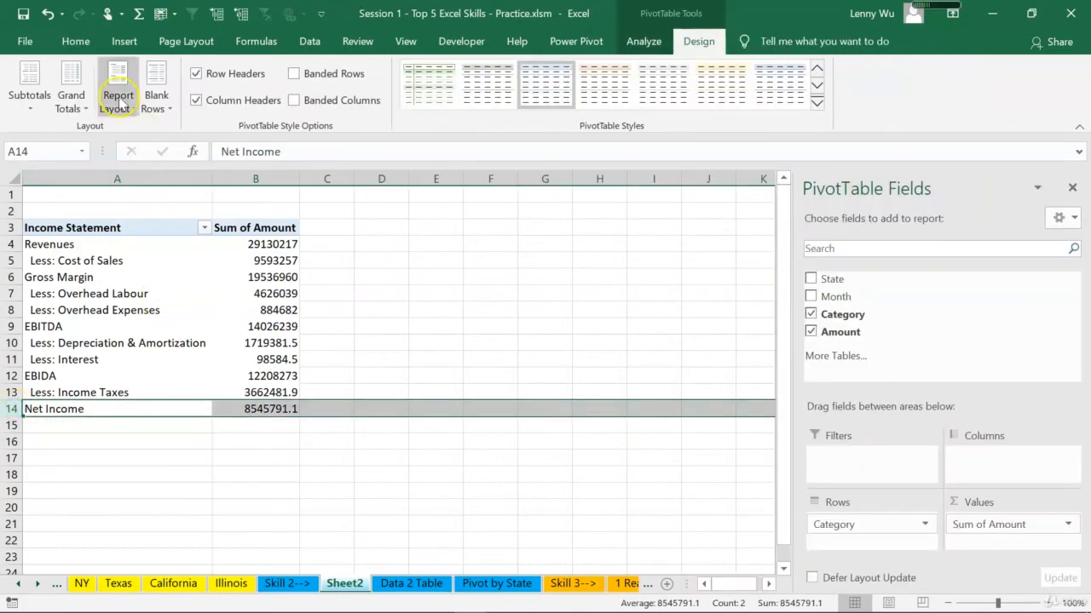
pyautogui.click(89, 44)
pyautogui.click(93, 99)
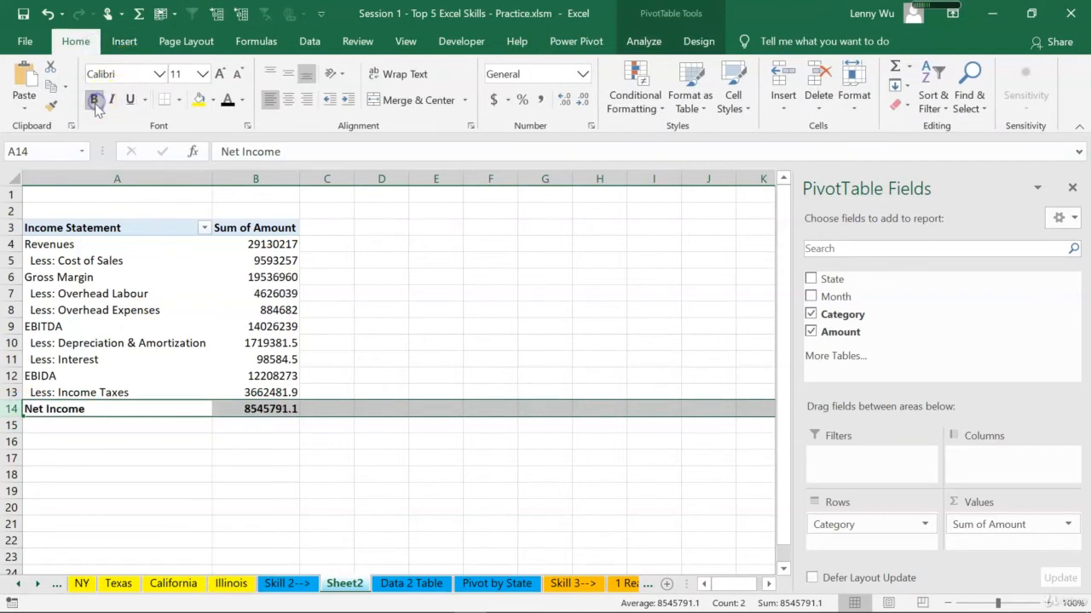
# Step: Set the Sum of Amount field's number format to Number with a thousands separator and 0 decimal places
pyautogui.click(271, 377)
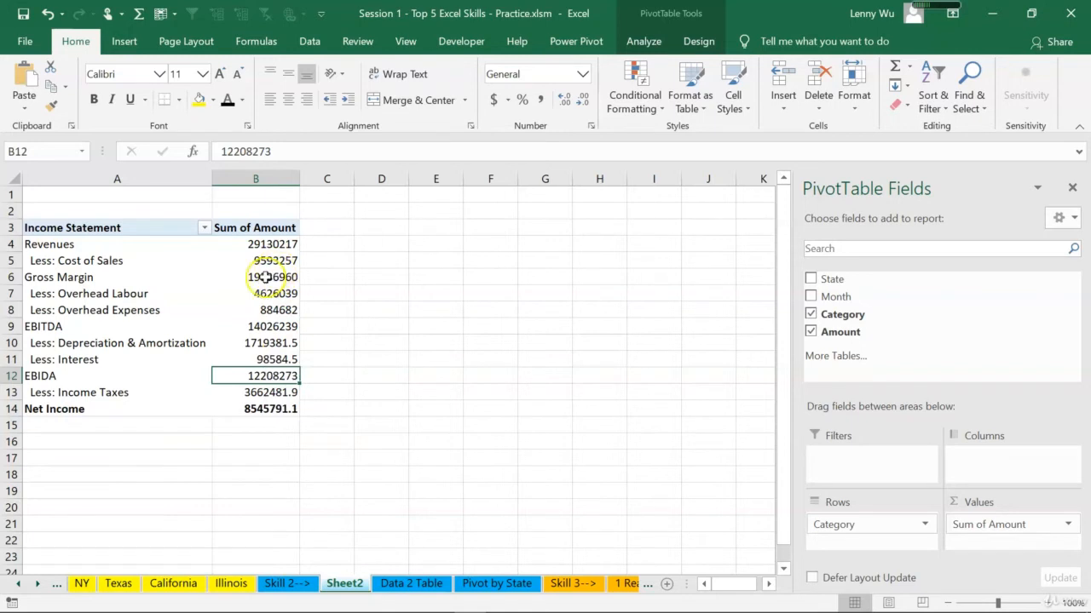
pyautogui.rightClick(271, 375)
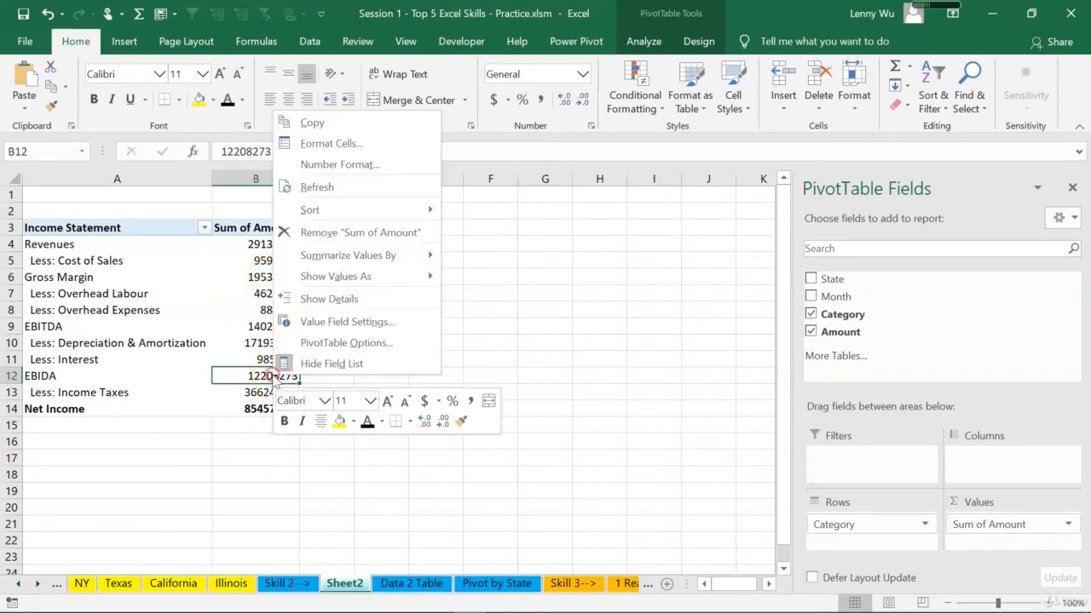
pyautogui.click(333, 167)
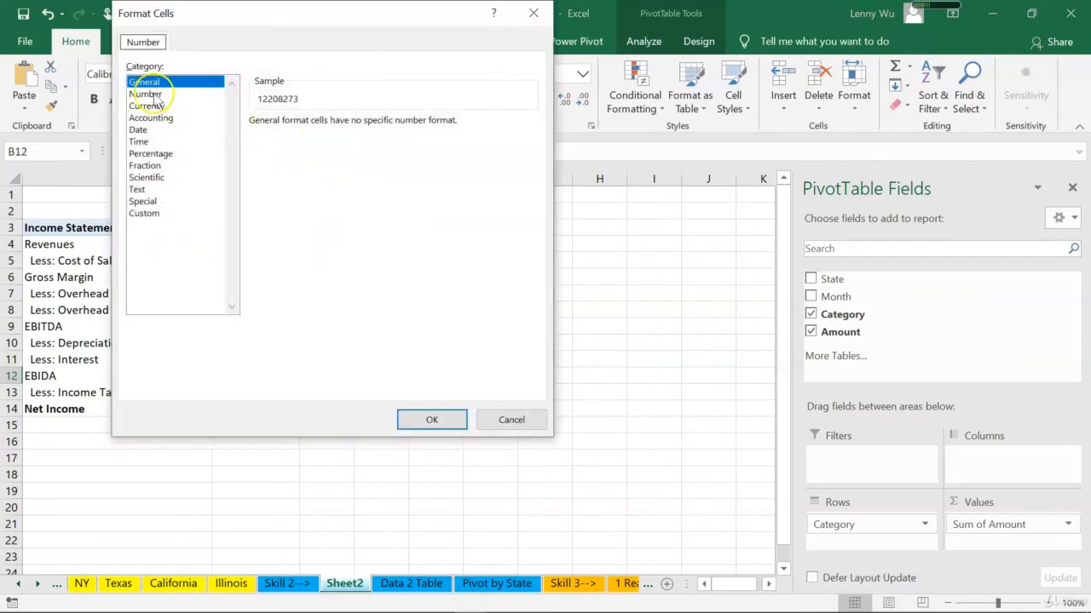
pyautogui.click(146, 95)
pyautogui.click(255, 146)
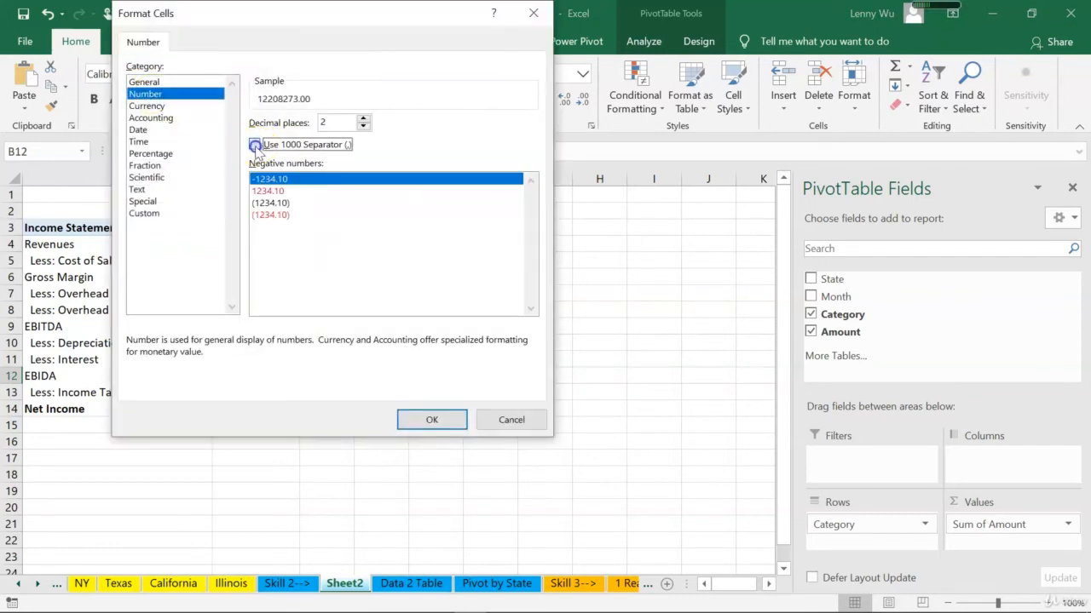
pyautogui.click(363, 128)
pyautogui.click(364, 128)
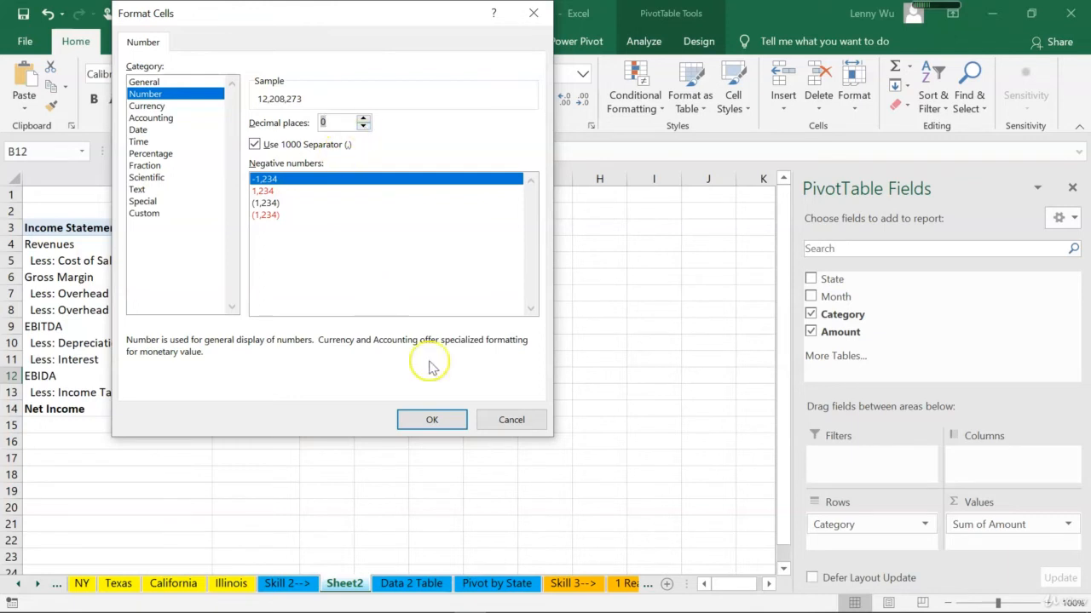
pyautogui.click(431, 417)
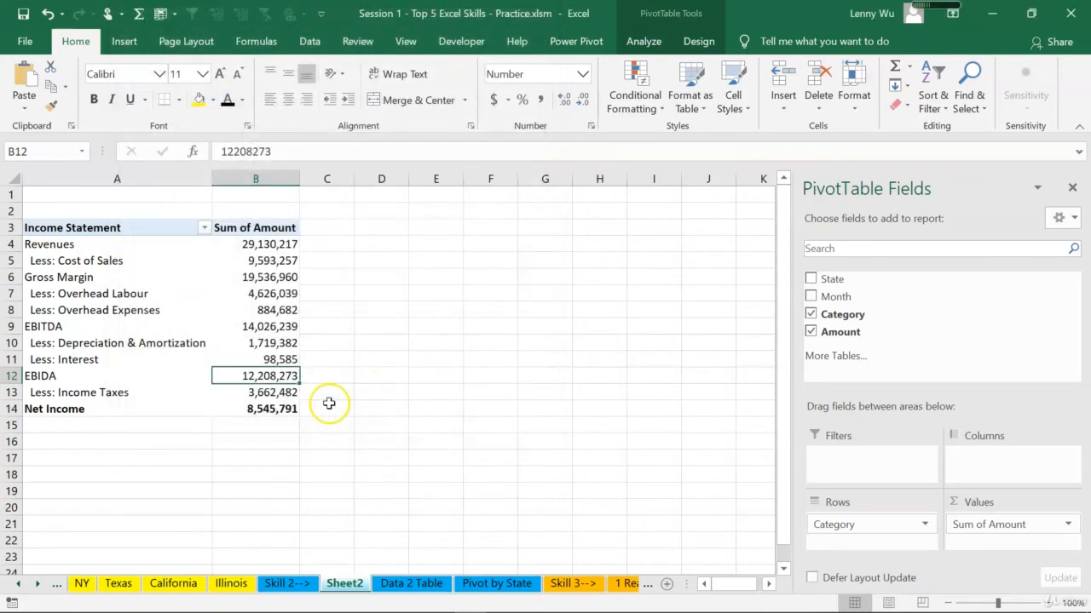
# Step: Apply a Top and Double Bottom Border to the Net Income amount in B14, and switch to the Pivot by State sheet
pyautogui.click(282, 411)
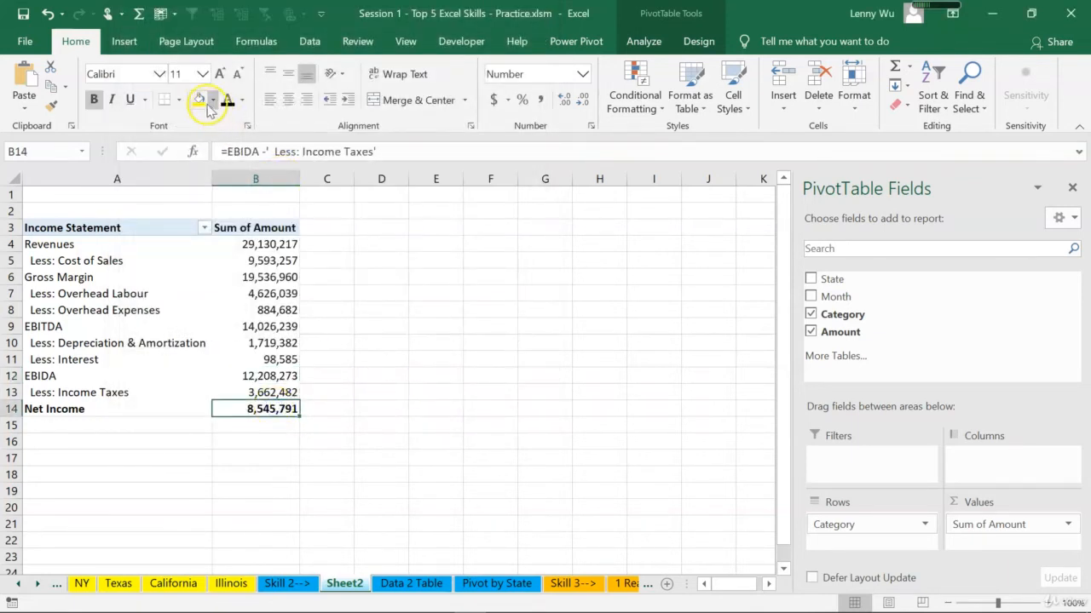
pyautogui.click(145, 99)
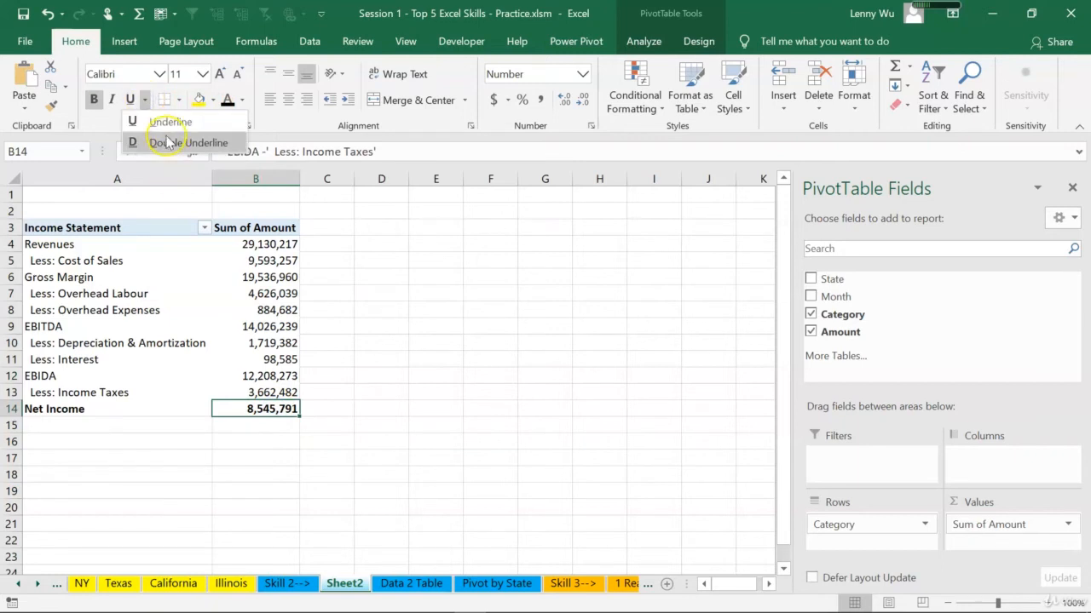
pyautogui.click(182, 100)
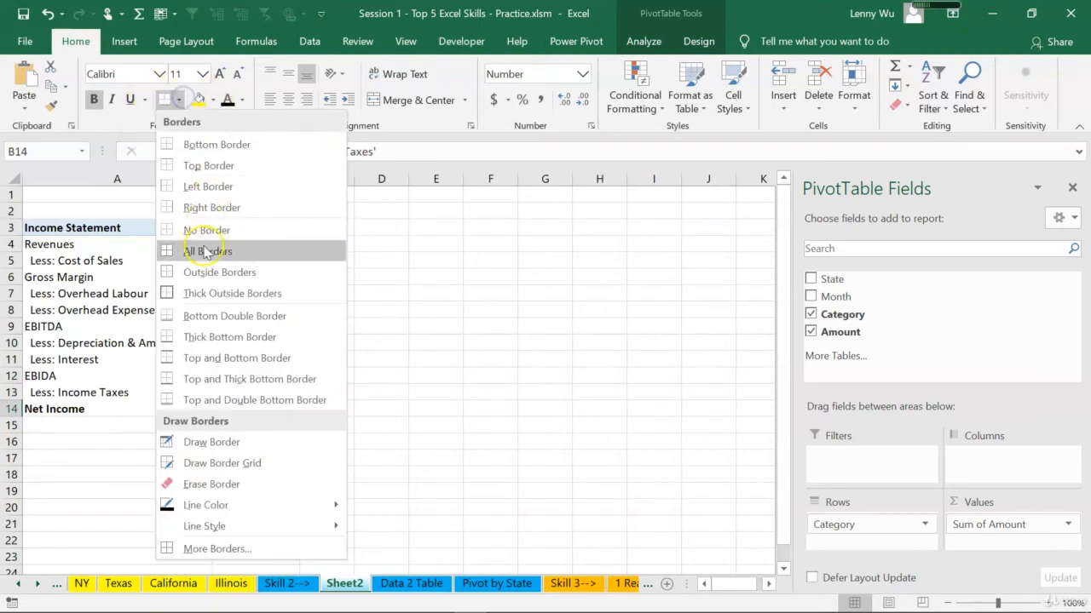
pyautogui.click(252, 401)
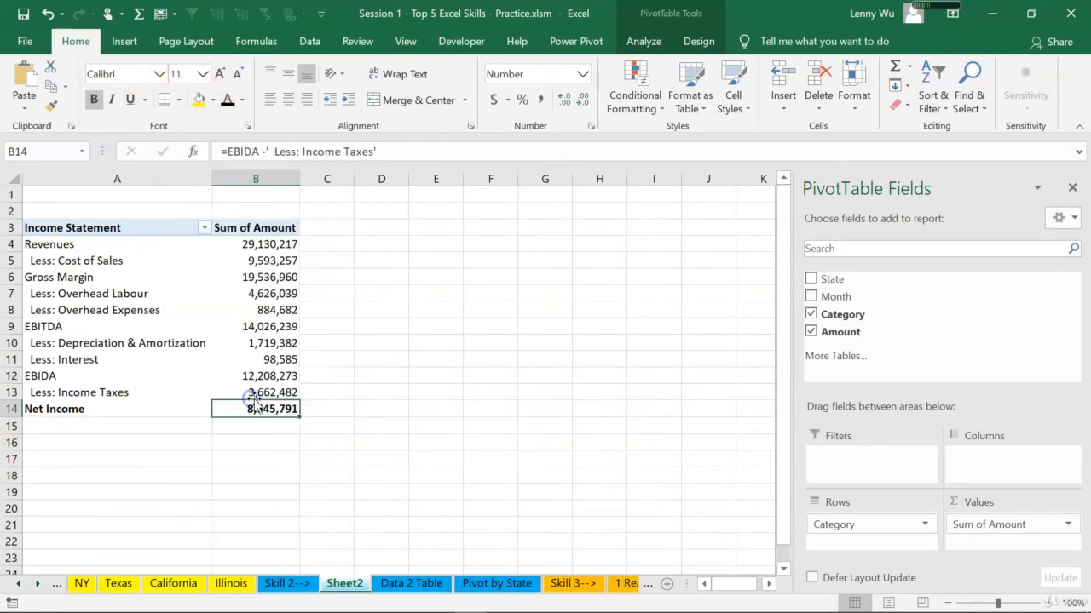
pyautogui.click(353, 409)
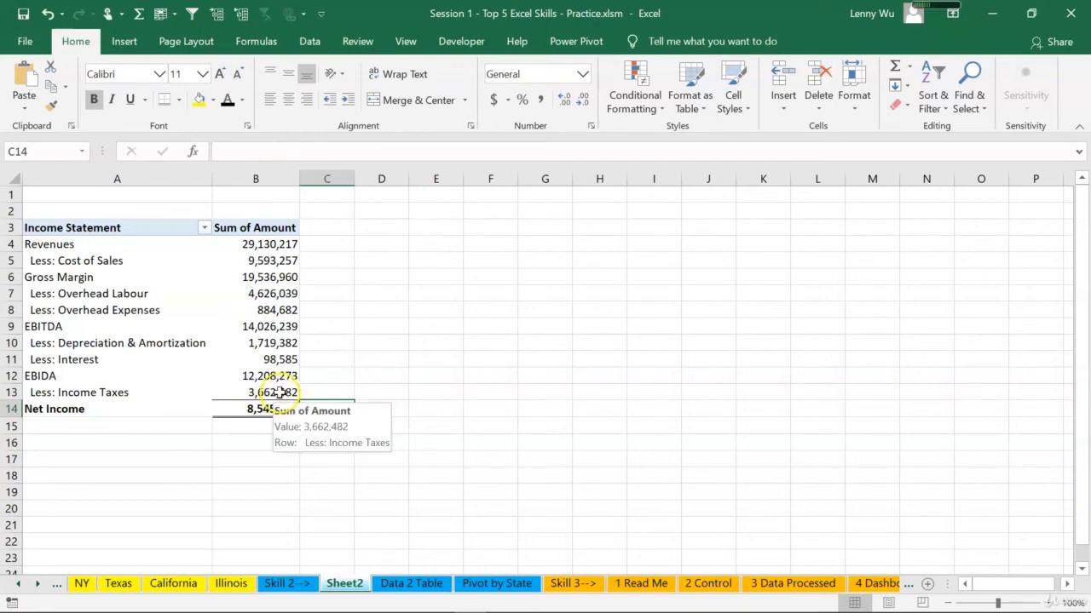
pyautogui.click(482, 588)
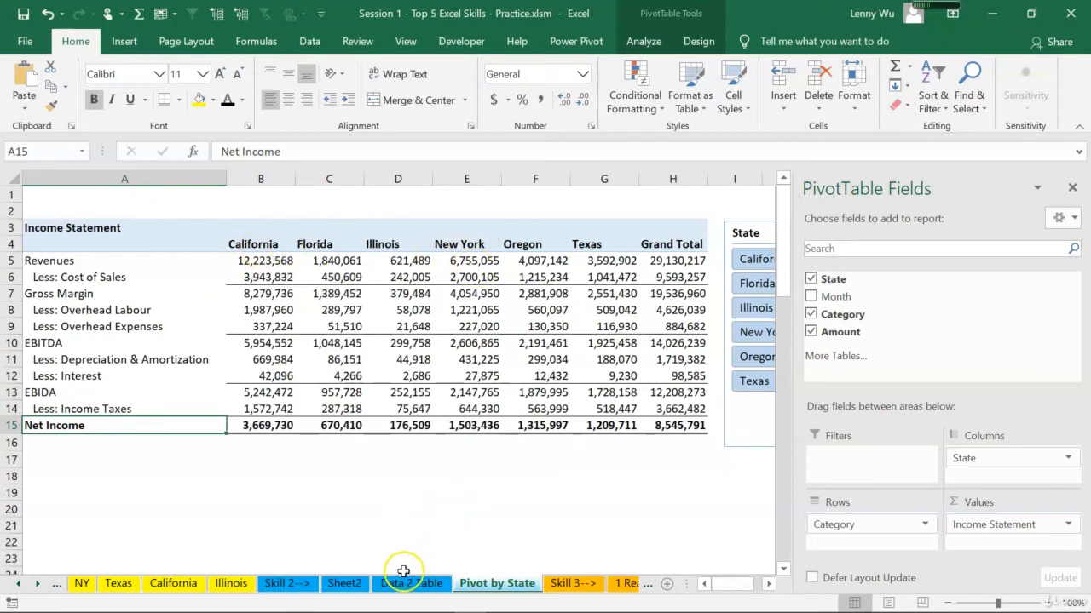
# Step: Return to Sheet2 and add the State field to the pivot's columns
pyautogui.click(344, 583)
pyautogui.click(257, 263)
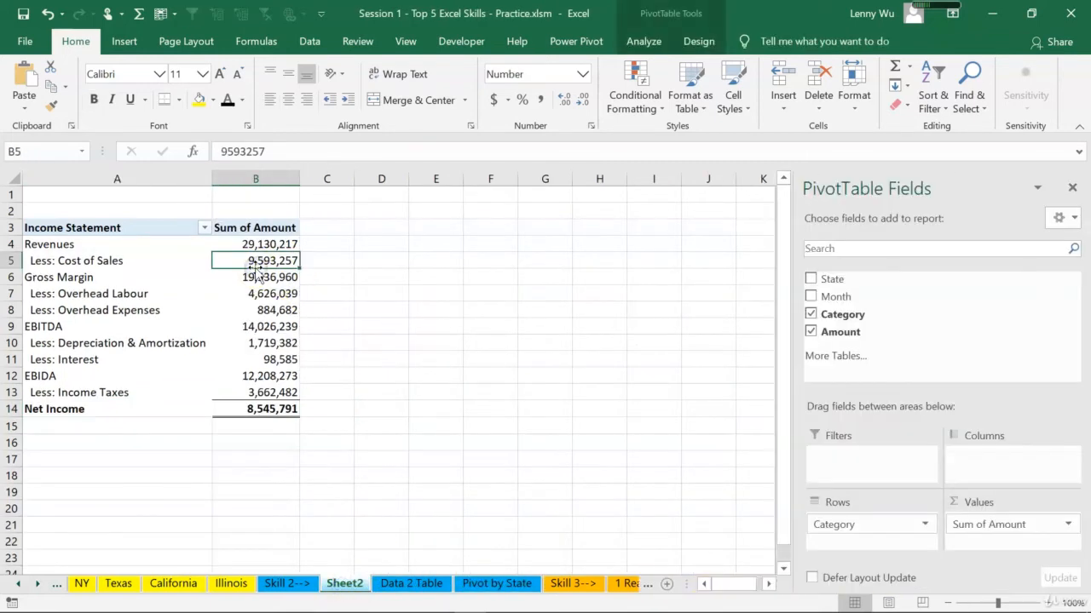
pyautogui.moveTo(255, 261)
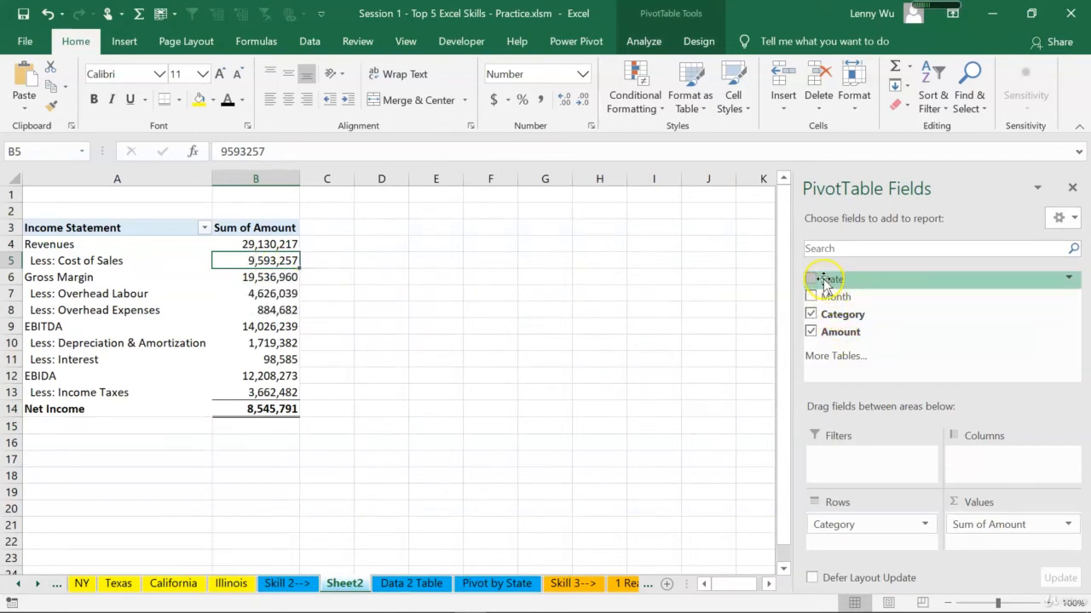
pyautogui.moveTo(823, 281); pyautogui.dragTo(993, 473)
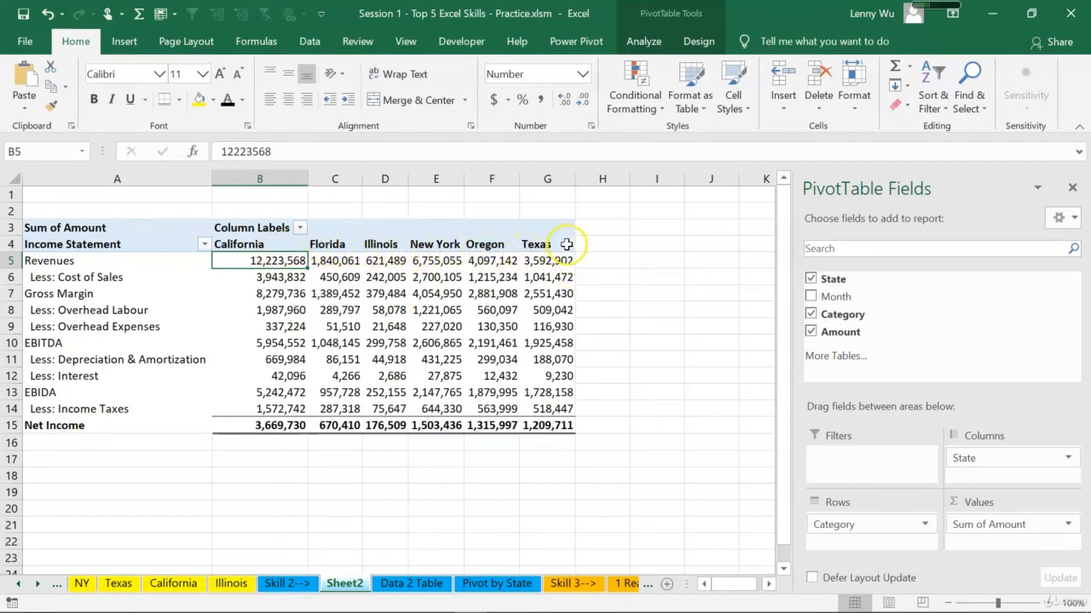
# Step: Turn on the Sheet2 pivot's grand totals for rows only
pyautogui.click(532, 275)
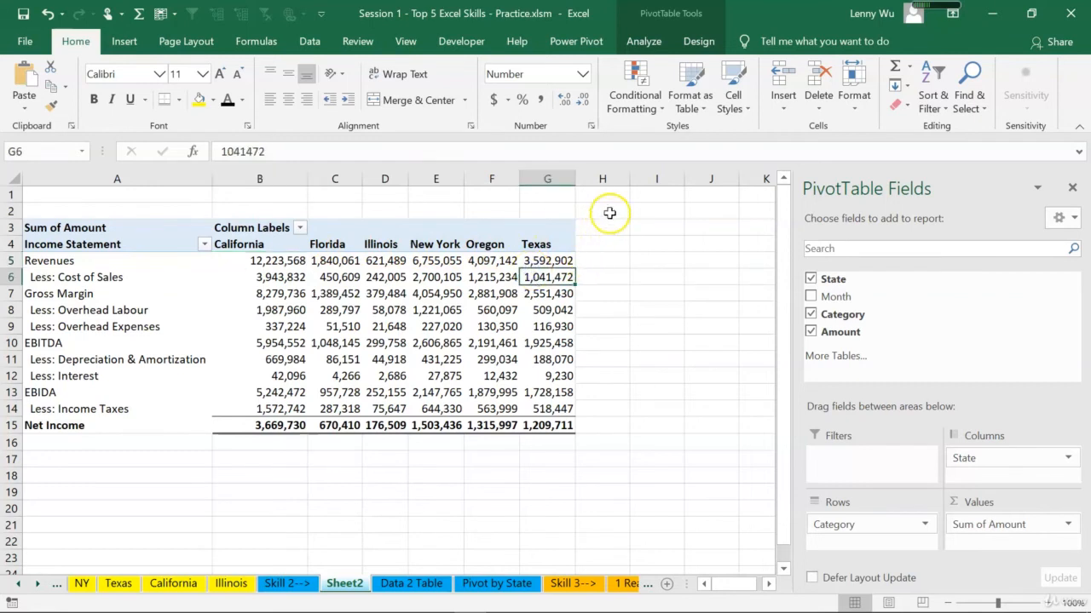
pyautogui.click(698, 43)
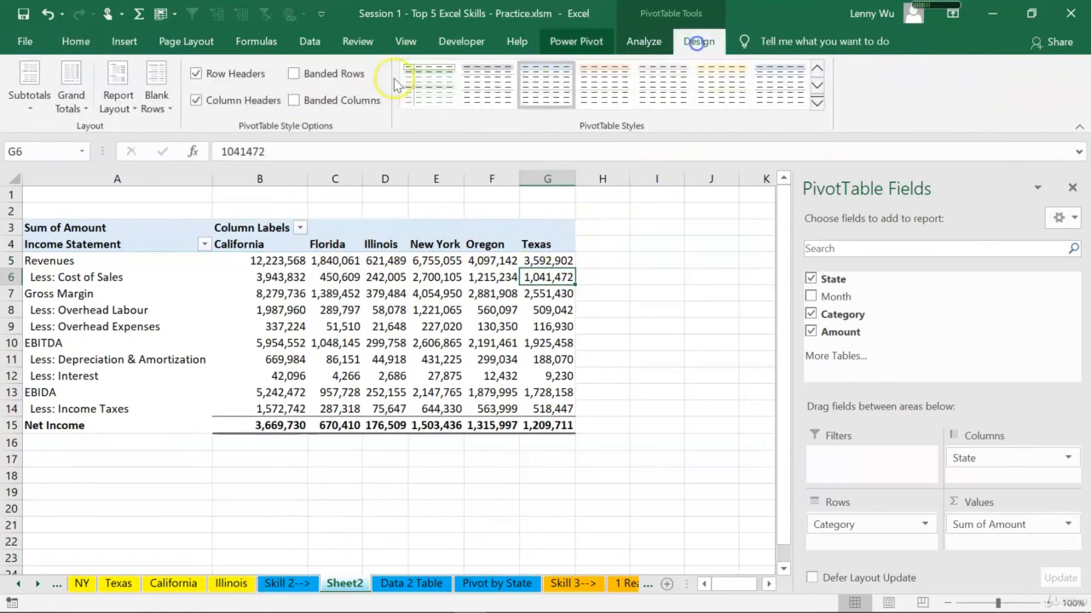
pyautogui.click(81, 104)
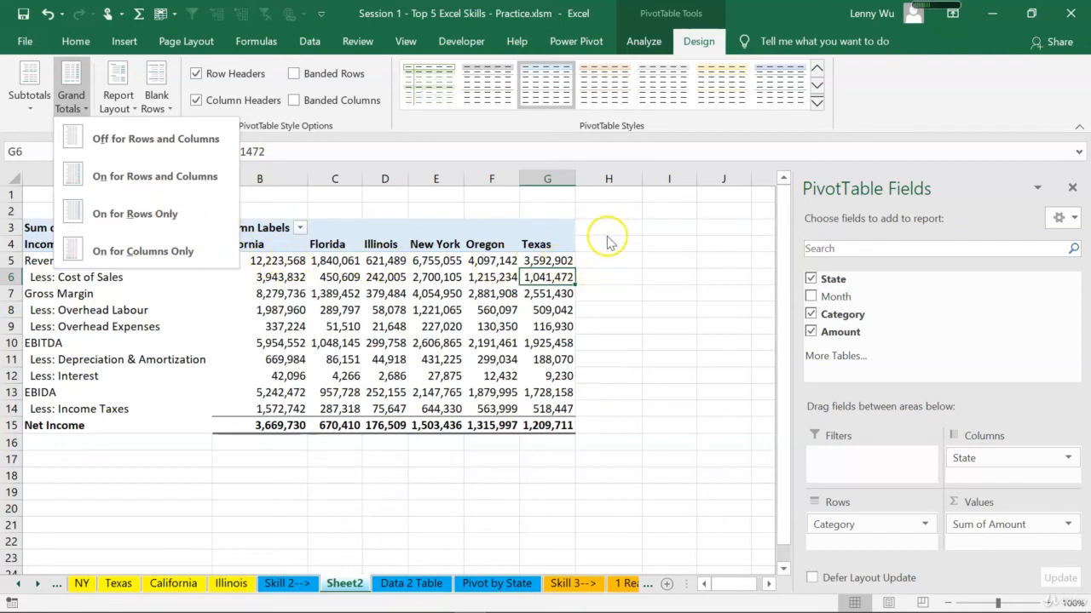
pyautogui.click(92, 218)
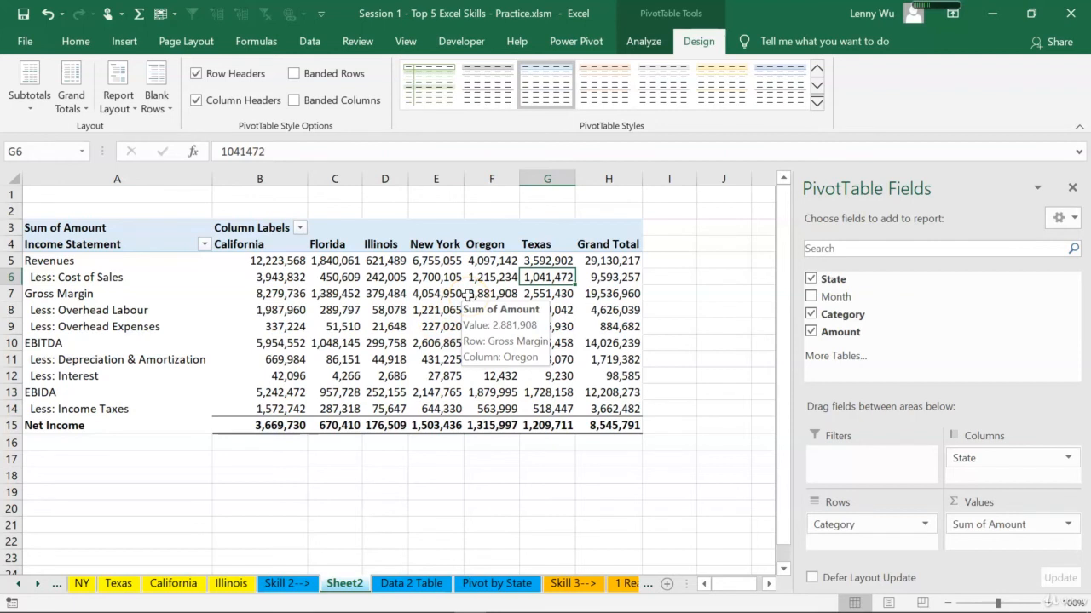
# Step: On Pivot by State, close the PivotTable field list and filter the State slicer to California, Florida and Illinois
pyautogui.click(496, 584)
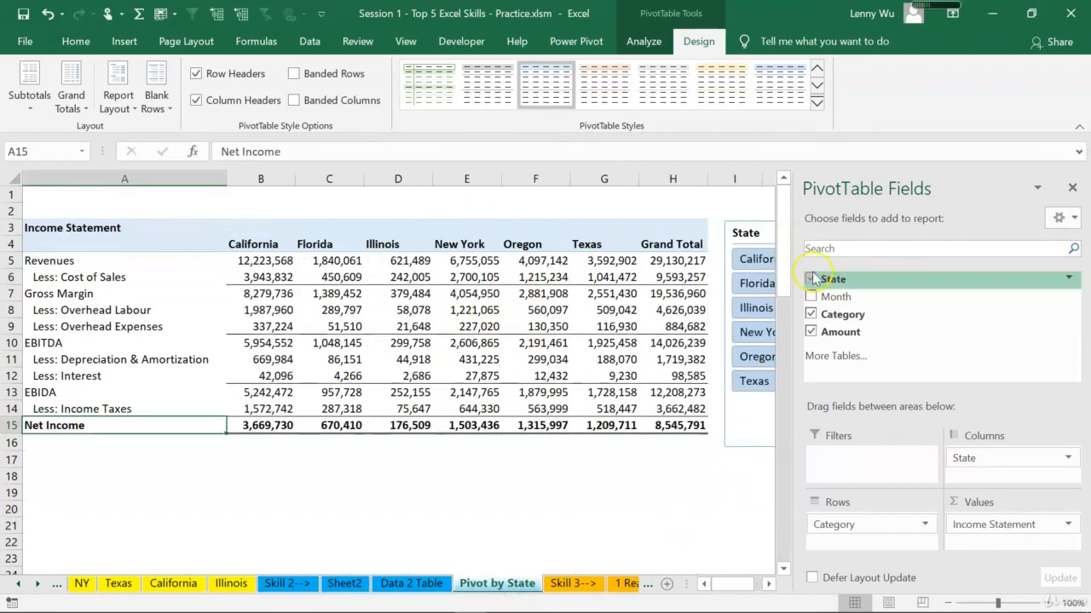
pyautogui.click(1072, 187)
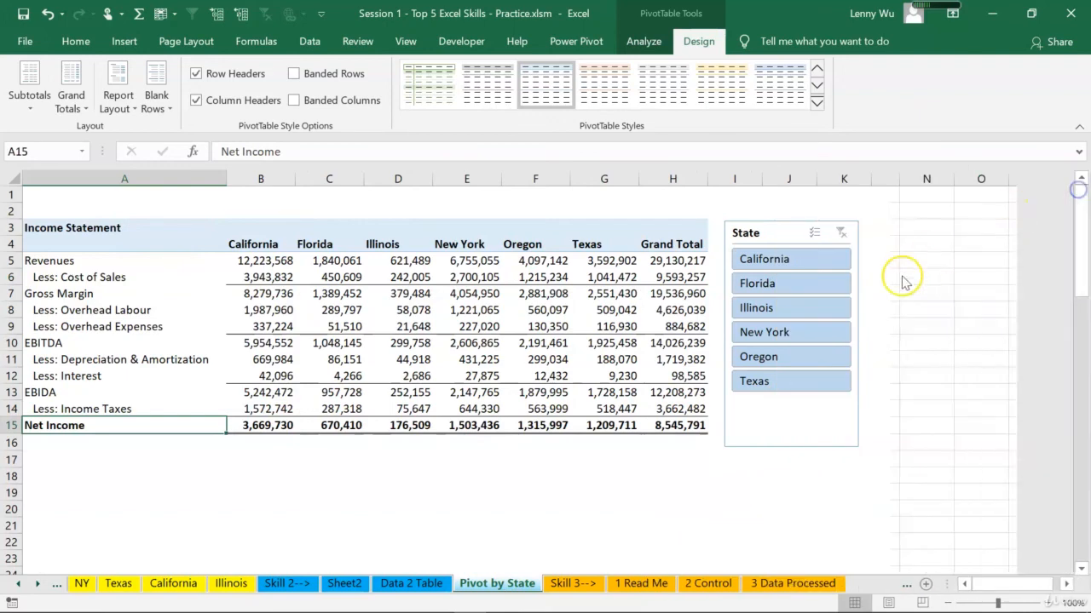
pyautogui.click(767, 260)
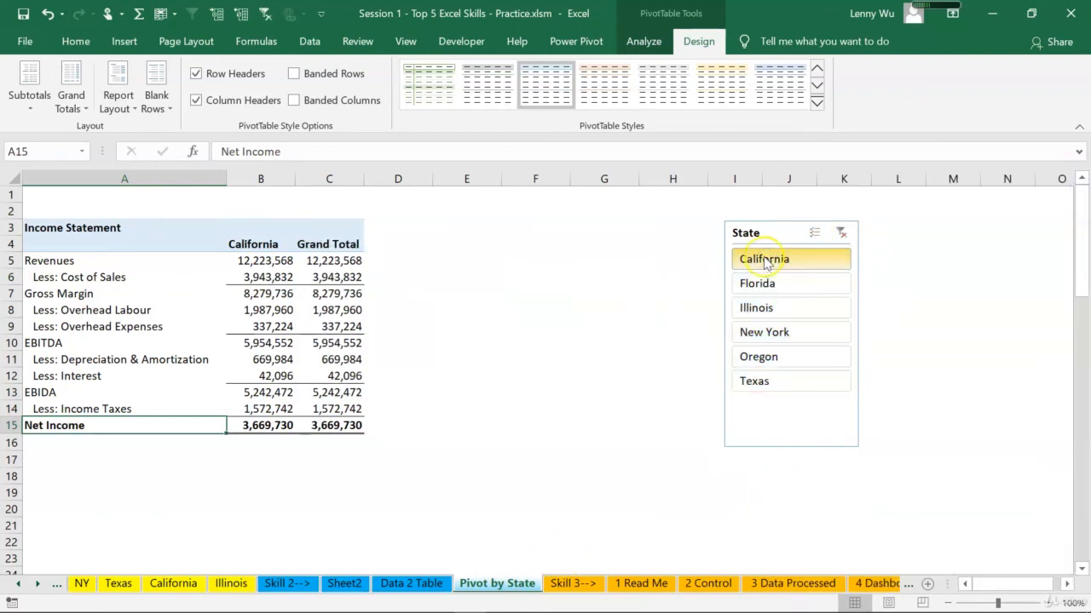
pyautogui.moveTo(764, 262); pyautogui.dragTo(767, 310)
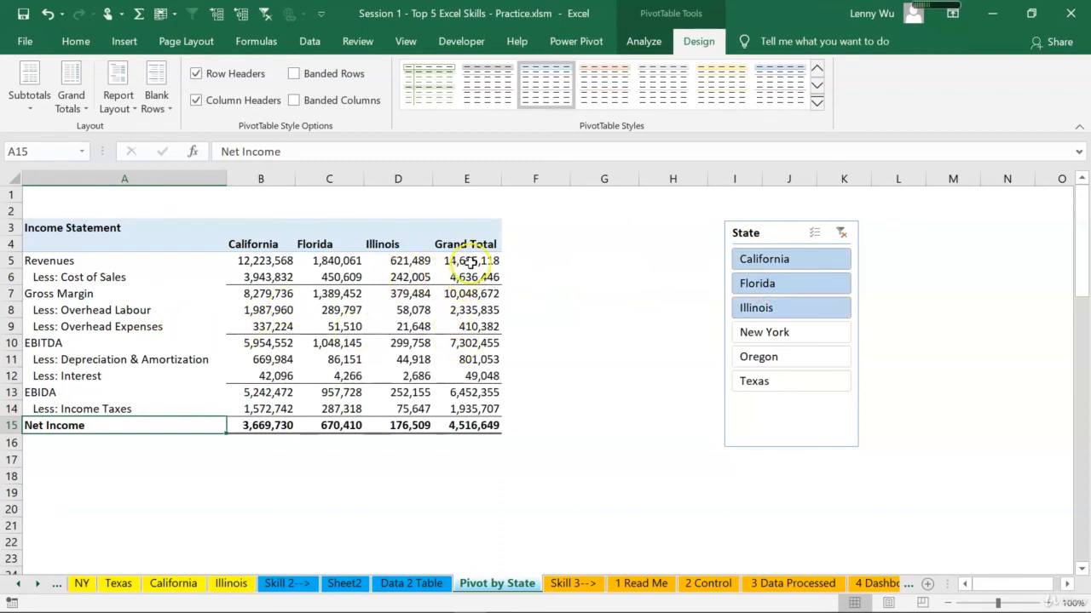
pyautogui.moveTo(473, 265)
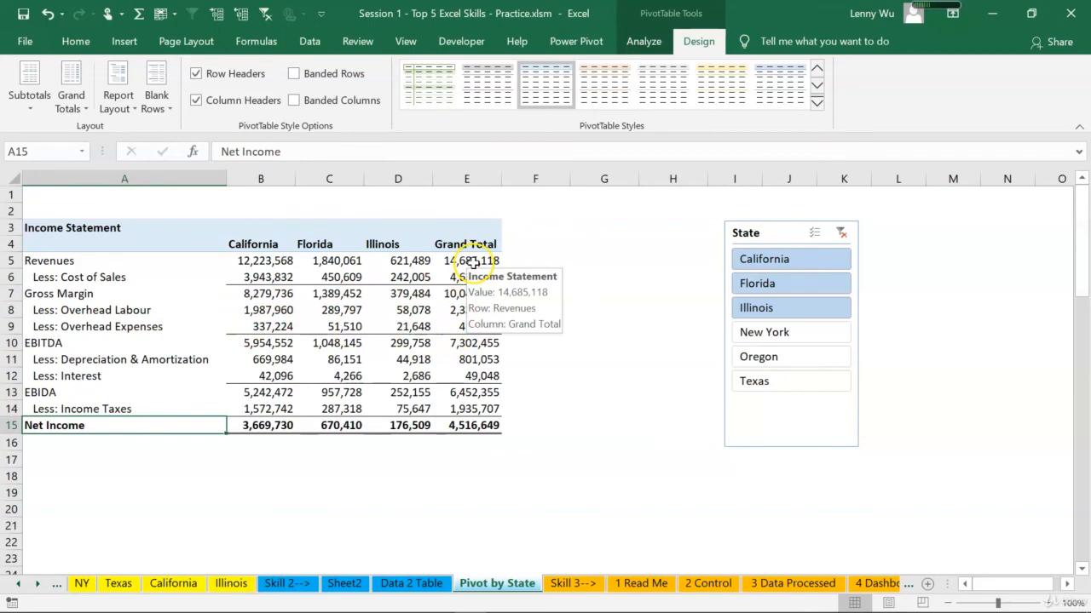
# Step: Insert a State slicer for the Sheet2 pivot and place it beside the Grand Total column, clear of the table
pyautogui.click(346, 585)
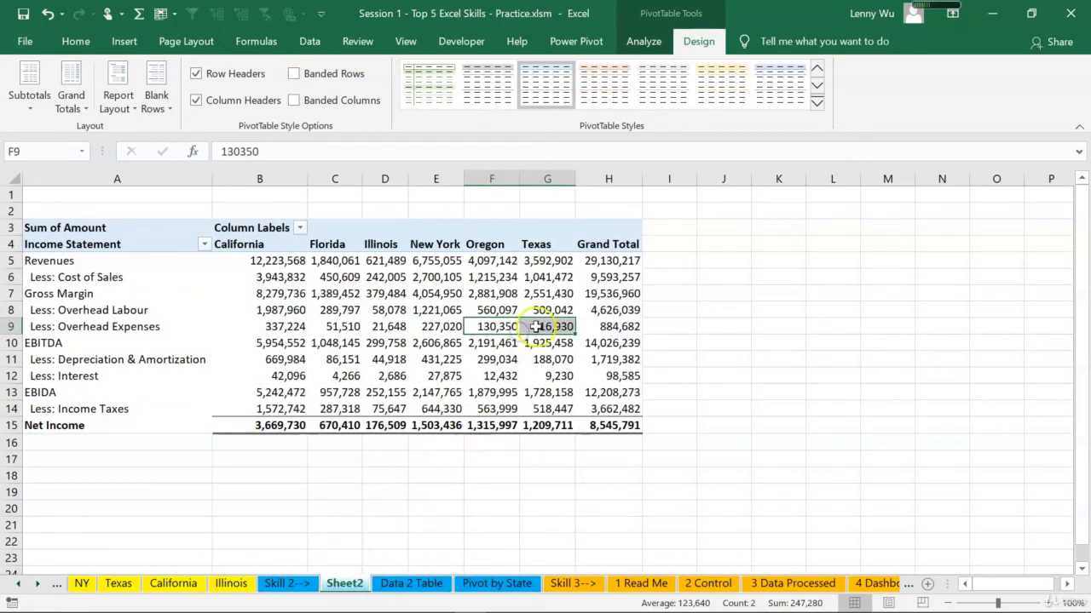
pyautogui.click(482, 293)
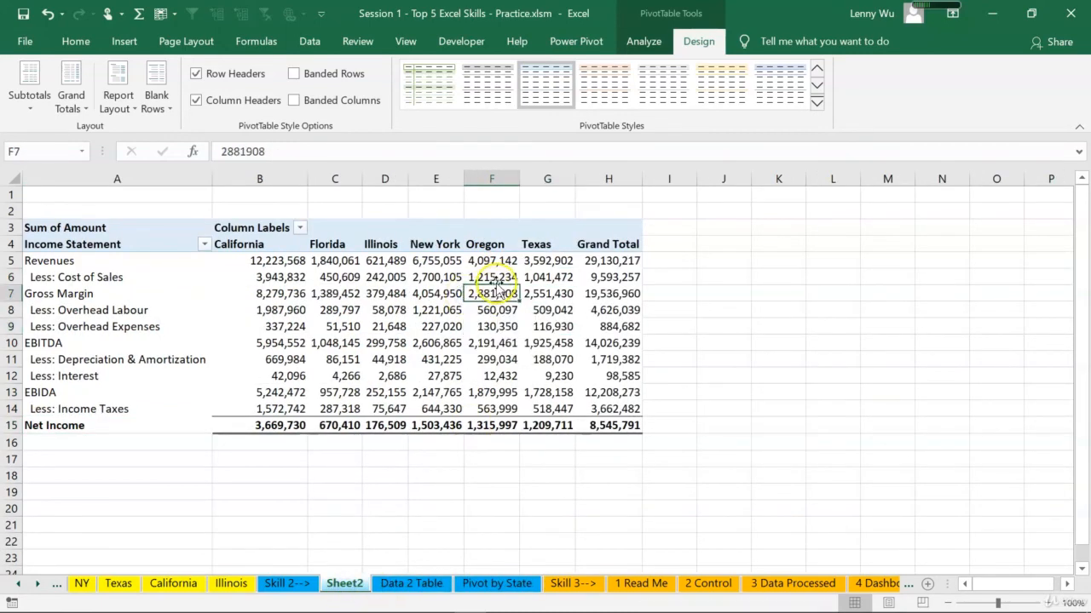
pyautogui.click(641, 40)
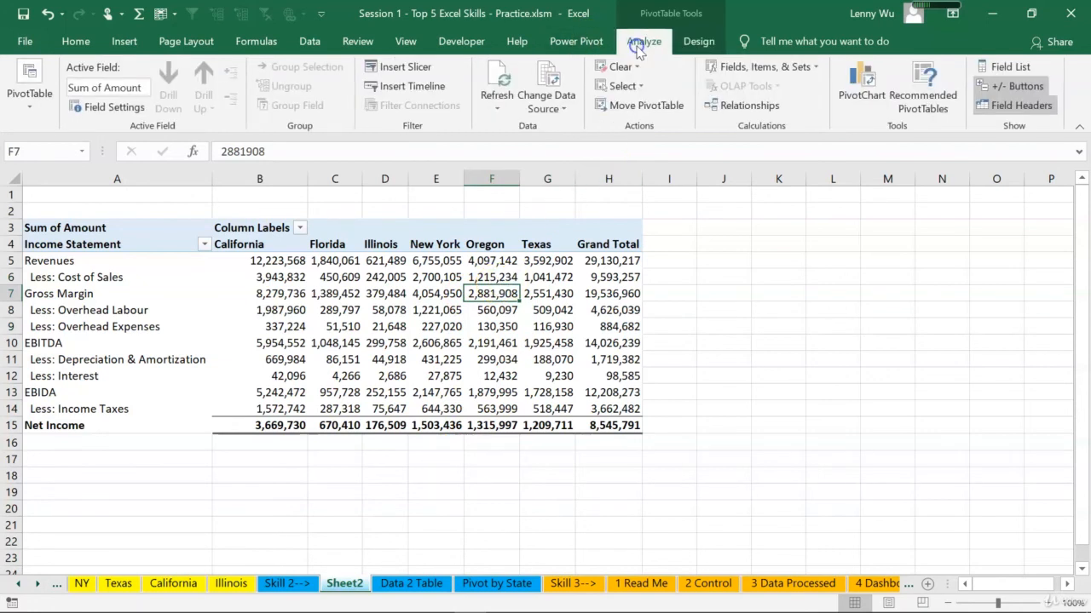
pyautogui.click(411, 68)
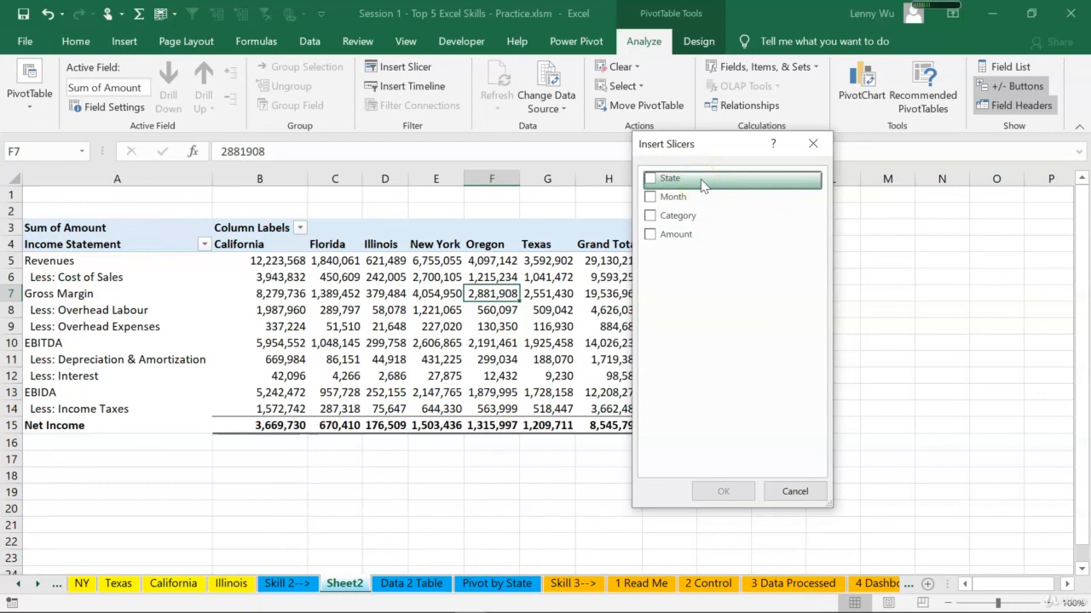
pyautogui.click(651, 181)
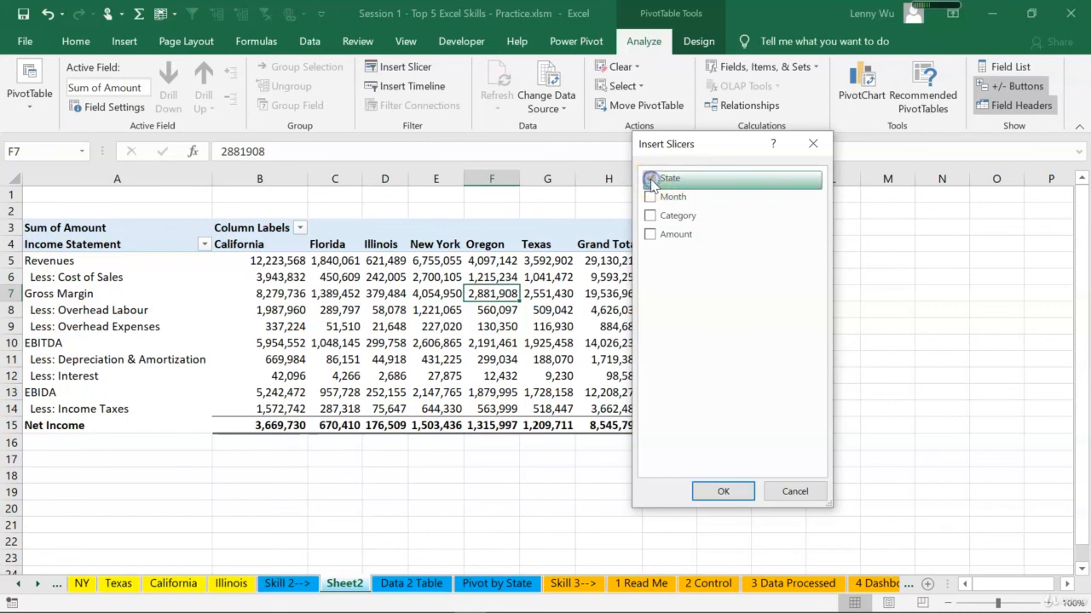
pyautogui.click(720, 492)
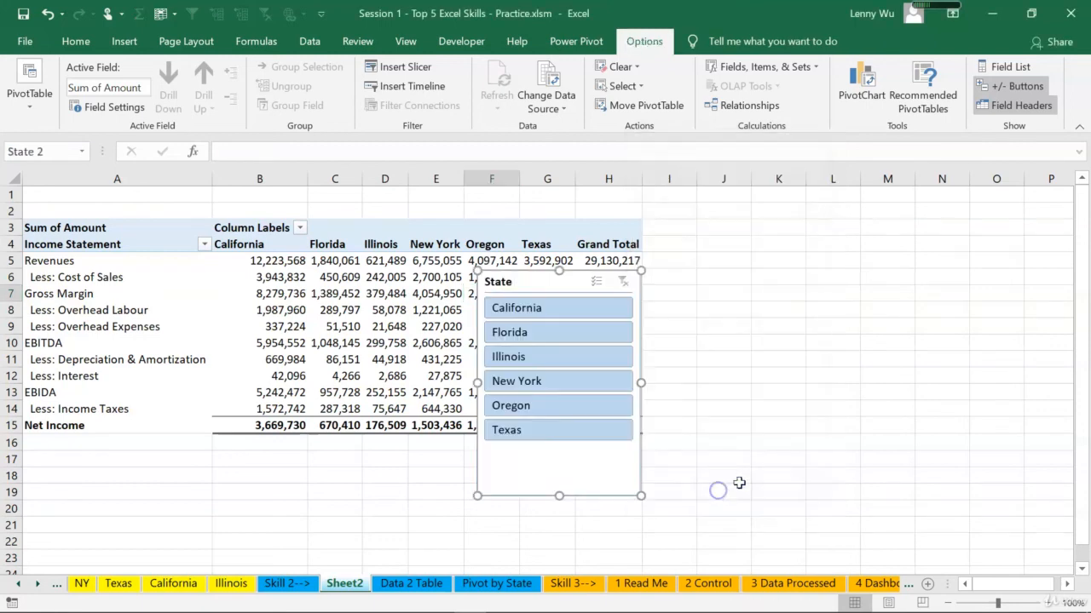
pyautogui.moveTo(539, 284); pyautogui.dragTo(746, 222)
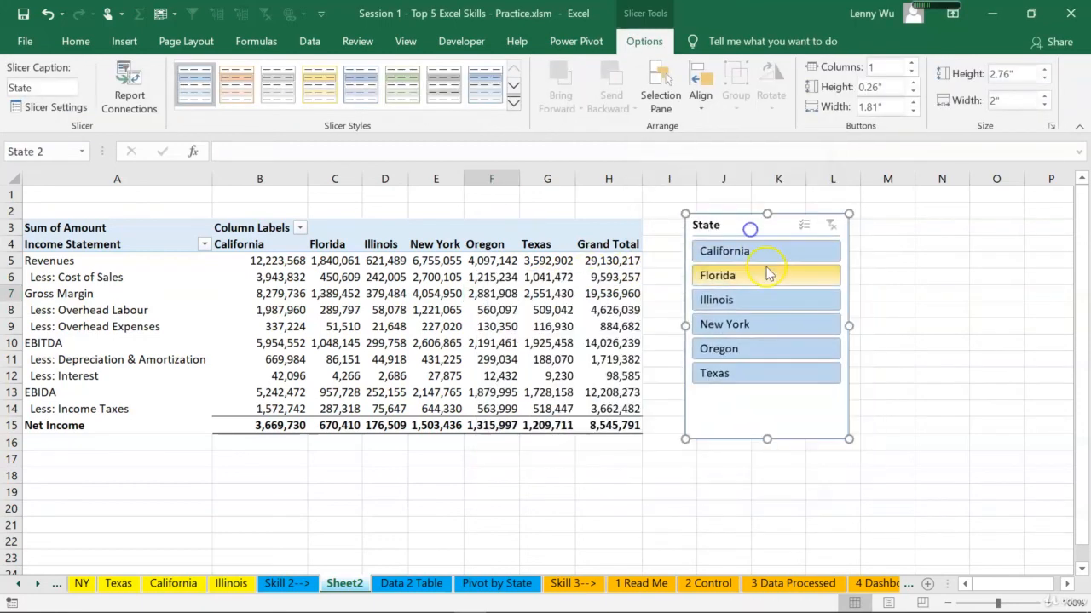
# Step: Try filtering the Sheet2 State slicer by single states and by California, Illinois and Oregon together, and clear the filter
pyautogui.click(745, 323)
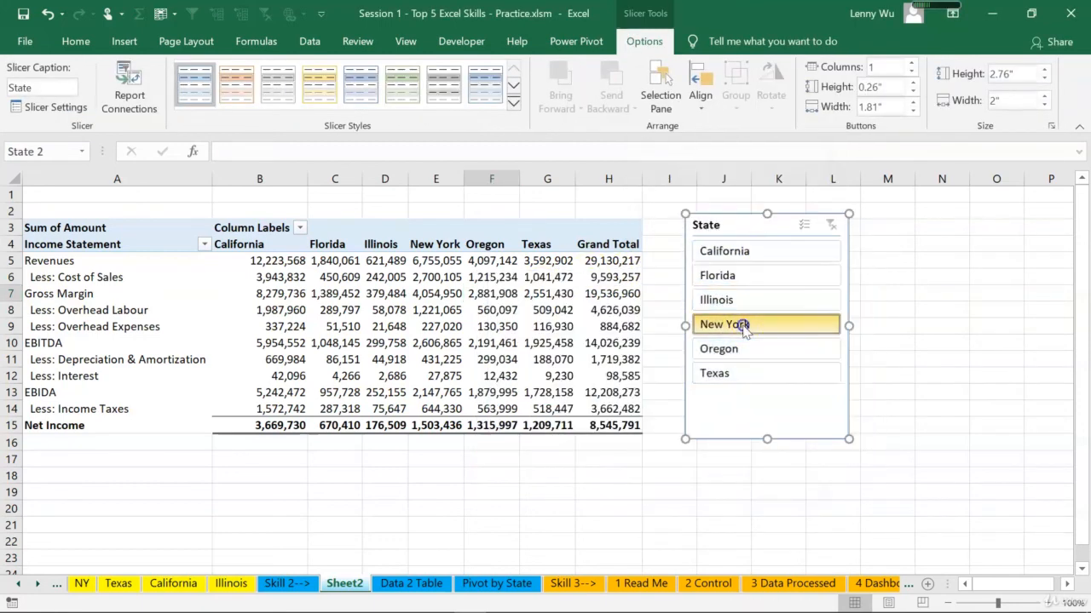
pyautogui.click(741, 375)
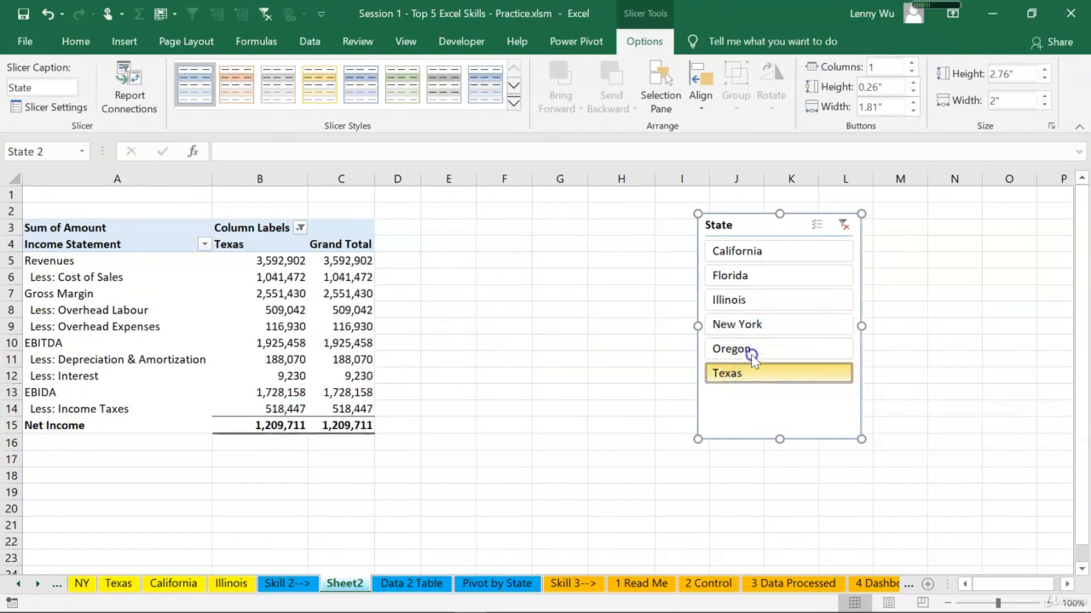
pyautogui.moveTo(755, 350); pyautogui.dragTo(759, 307)
pyautogui.click(761, 248)
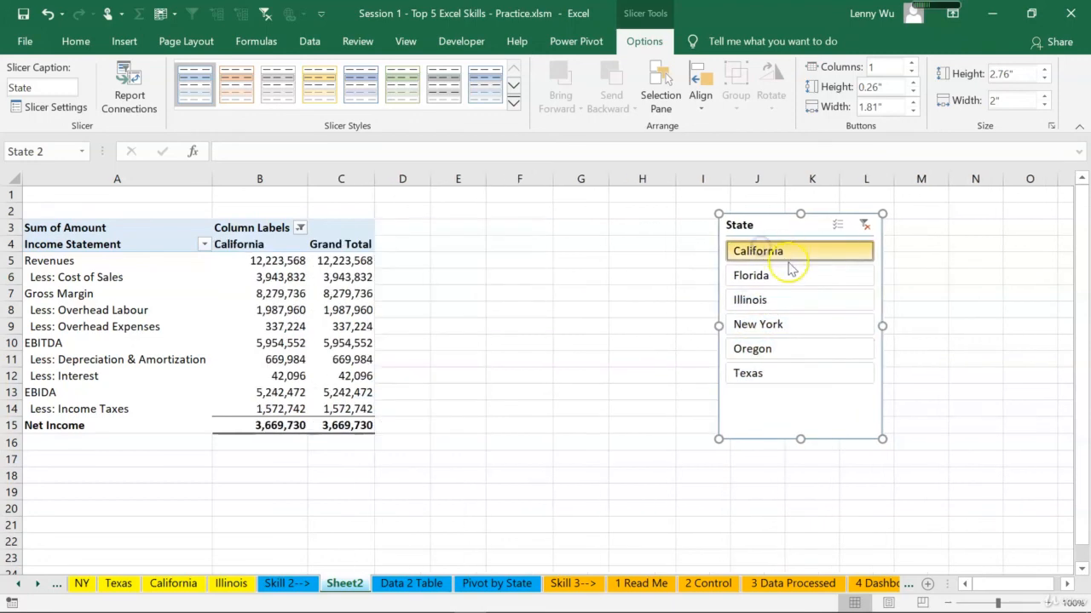
pyautogui.keyDown('ctrl'); pyautogui.click(792, 304); pyautogui.keyUp('ctrl')
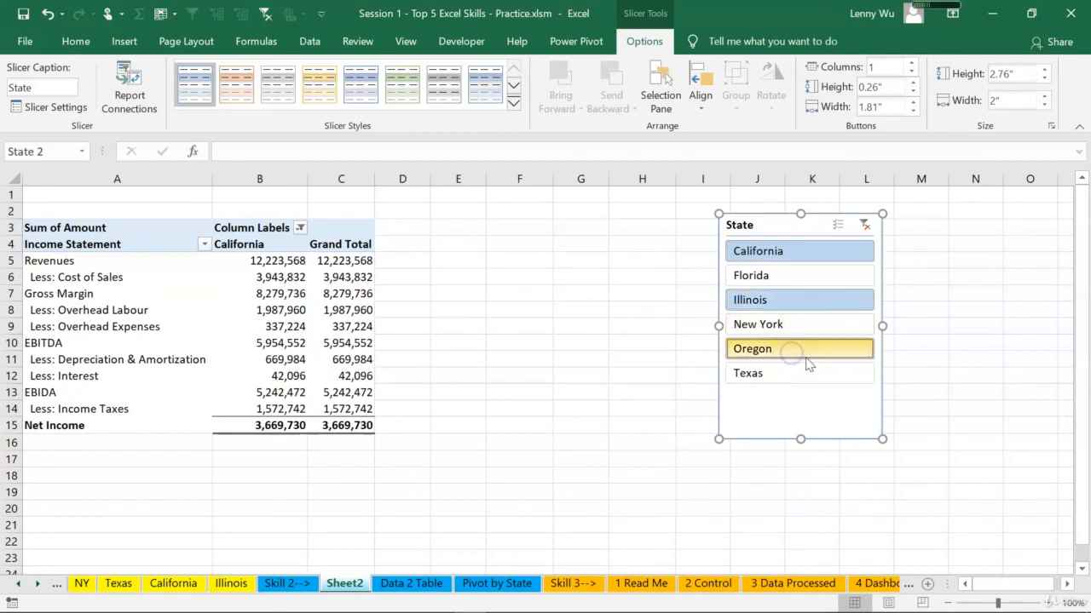
pyautogui.keyDown('ctrl'); pyautogui.click(793, 350); pyautogui.keyUp('ctrl')
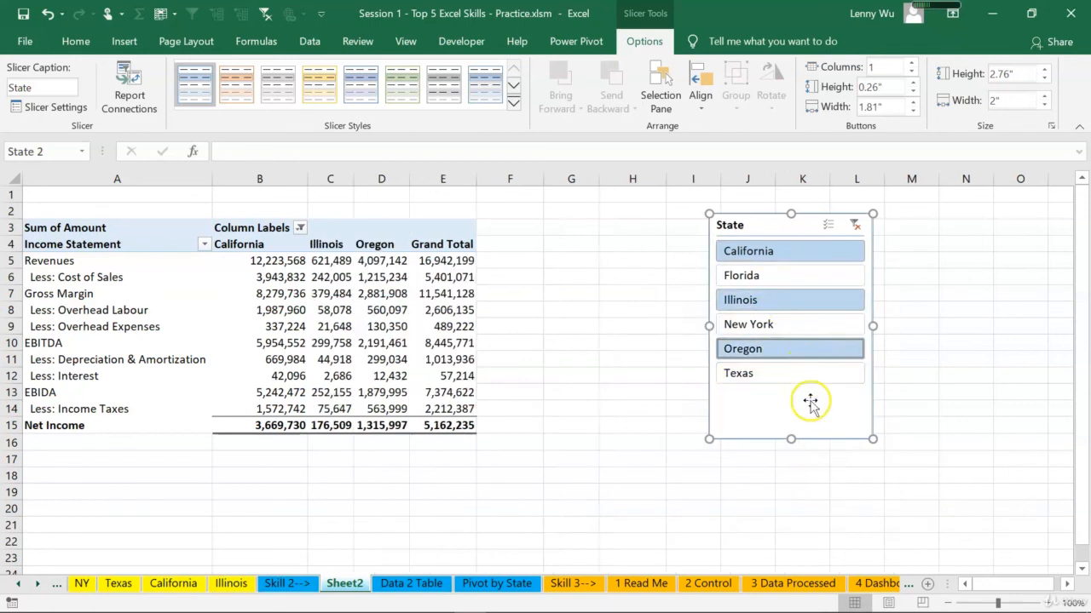
pyautogui.click(854, 225)
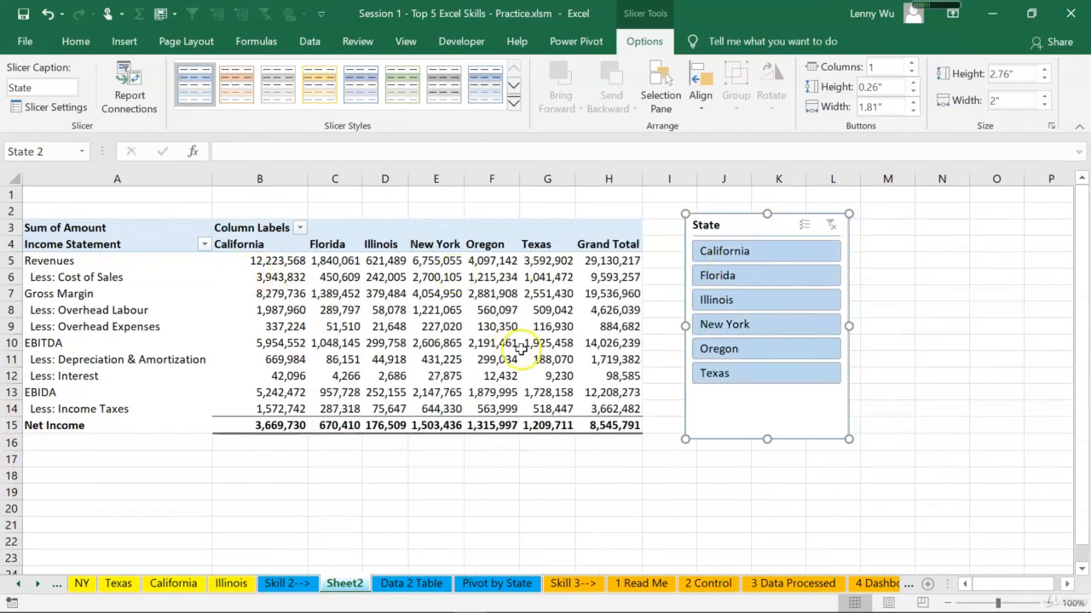